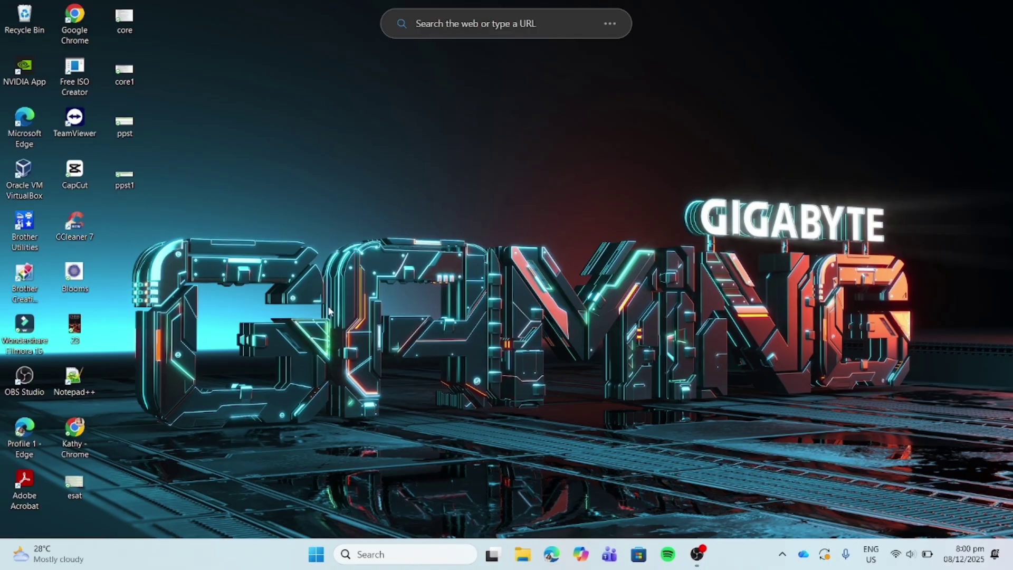
- Launch Oracle VM VirtualBox Manager and boot the Server virtual machine
click(24, 177)
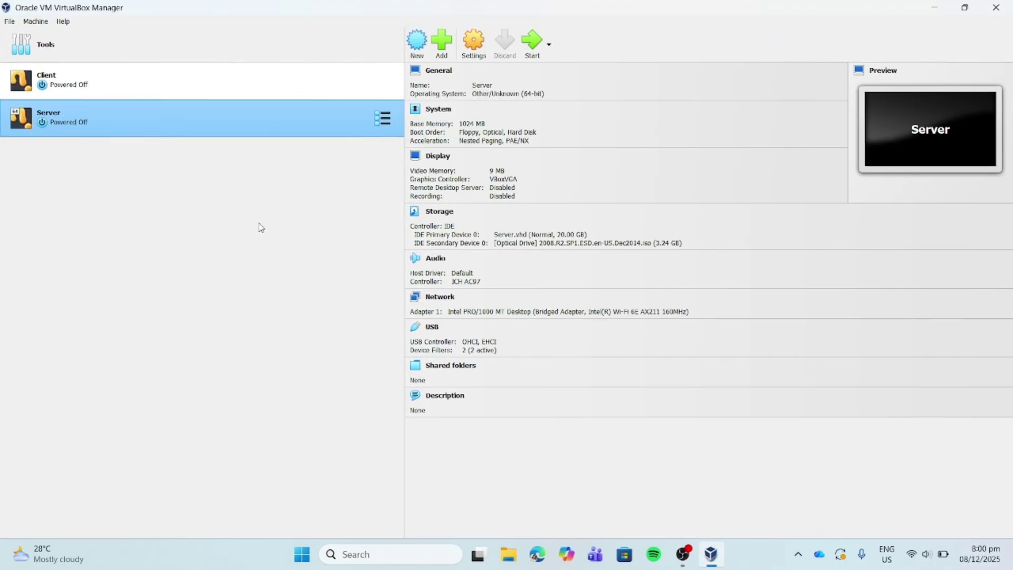
double_click(256, 130)
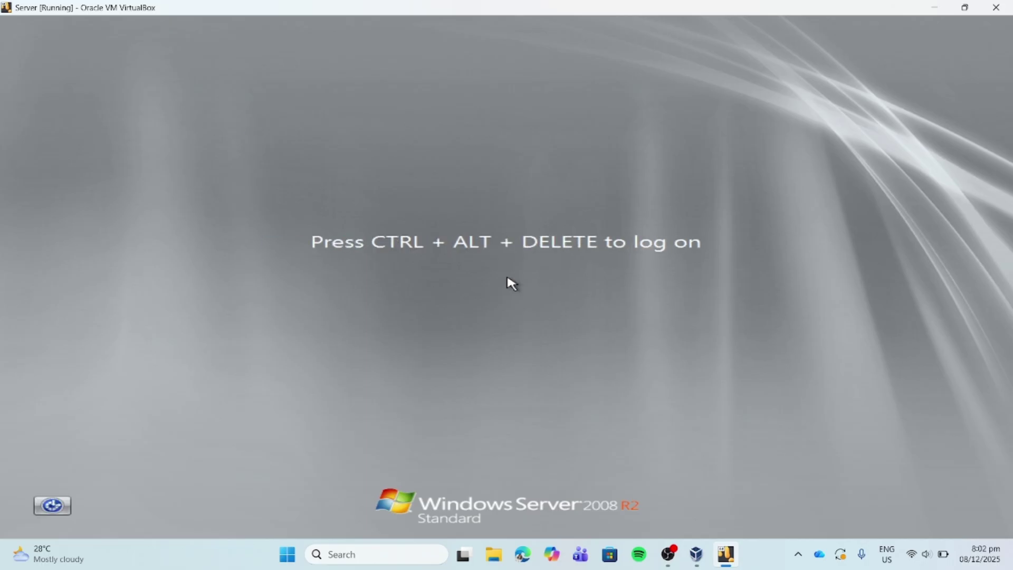
- Log on to the Server VM with the administrator password and close the Windows Activation notice
key(ctrl+alt+Delete)
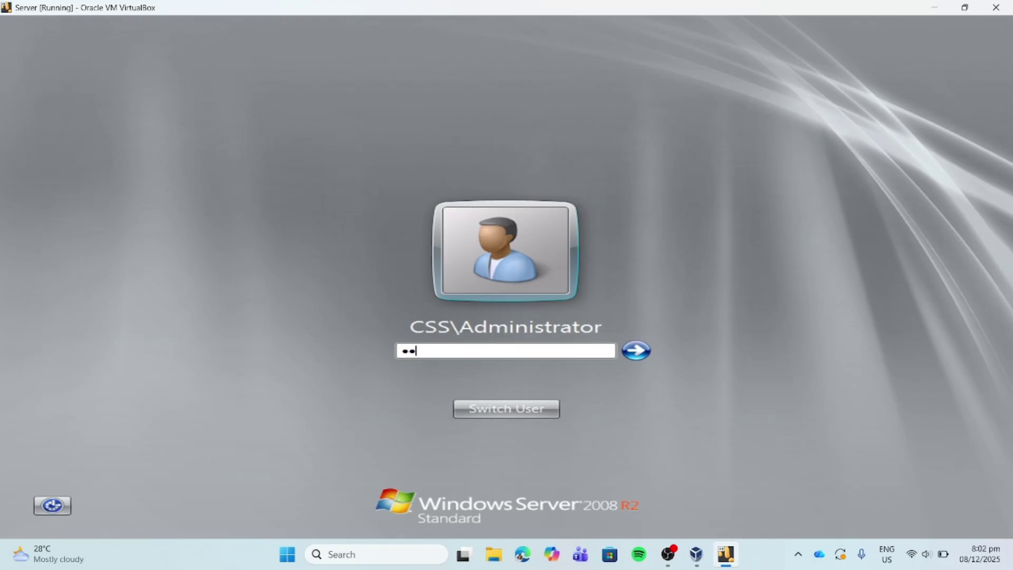
key(Return)
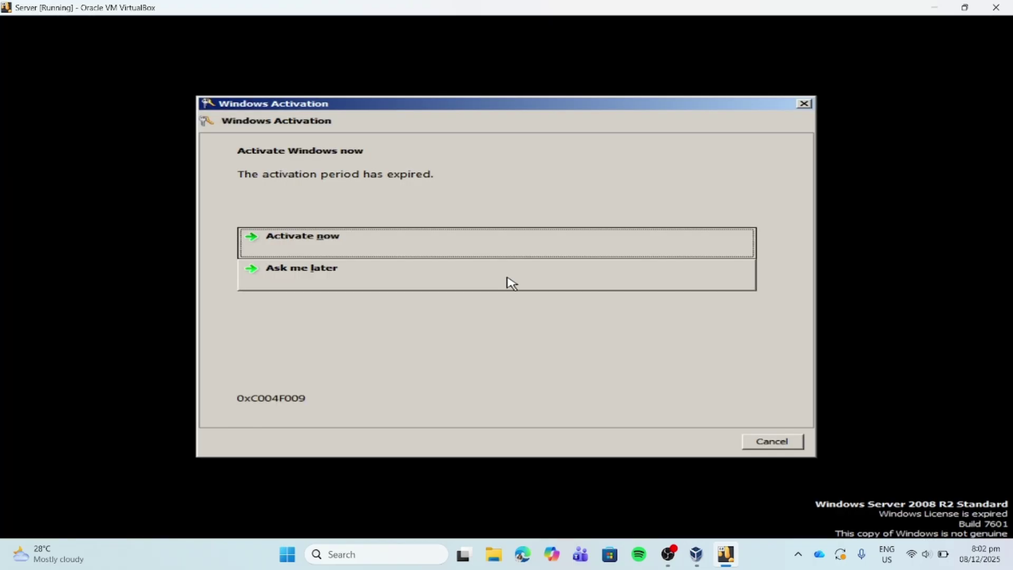
click(804, 105)
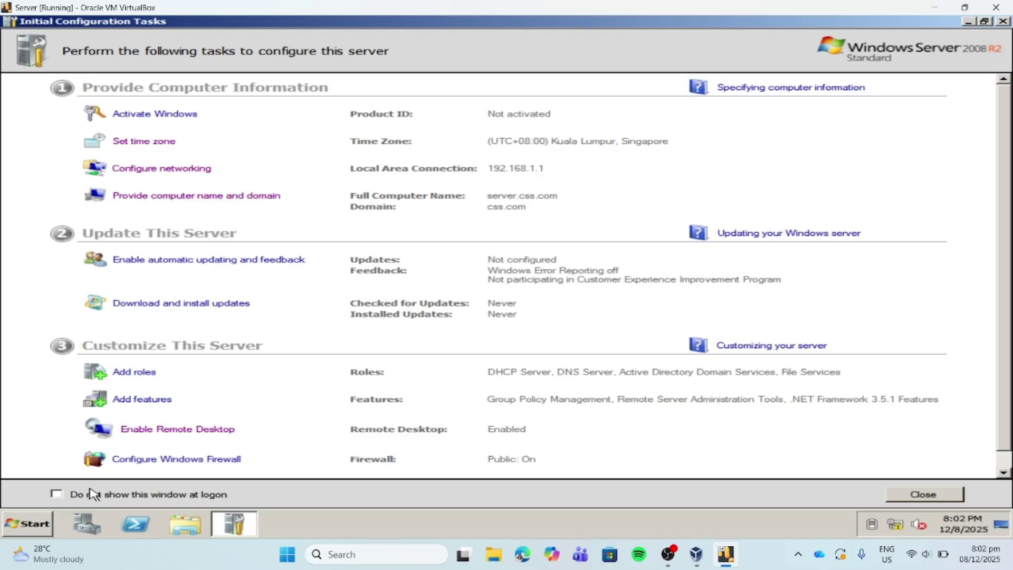
- Open Active Directory Users and Computers, show the css.com Users container, and select Administrator
click(43, 521)
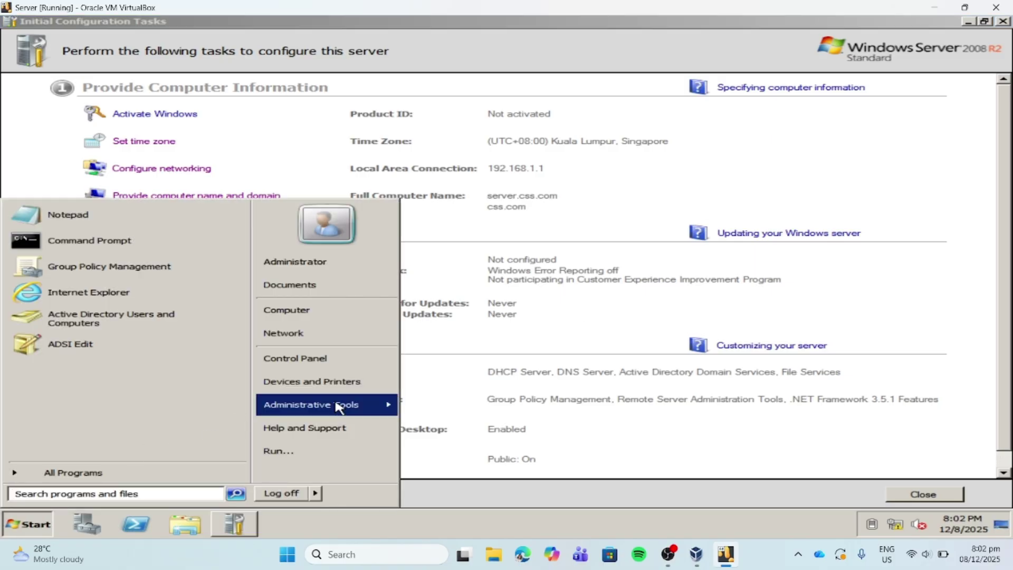
mouse_move(337, 405)
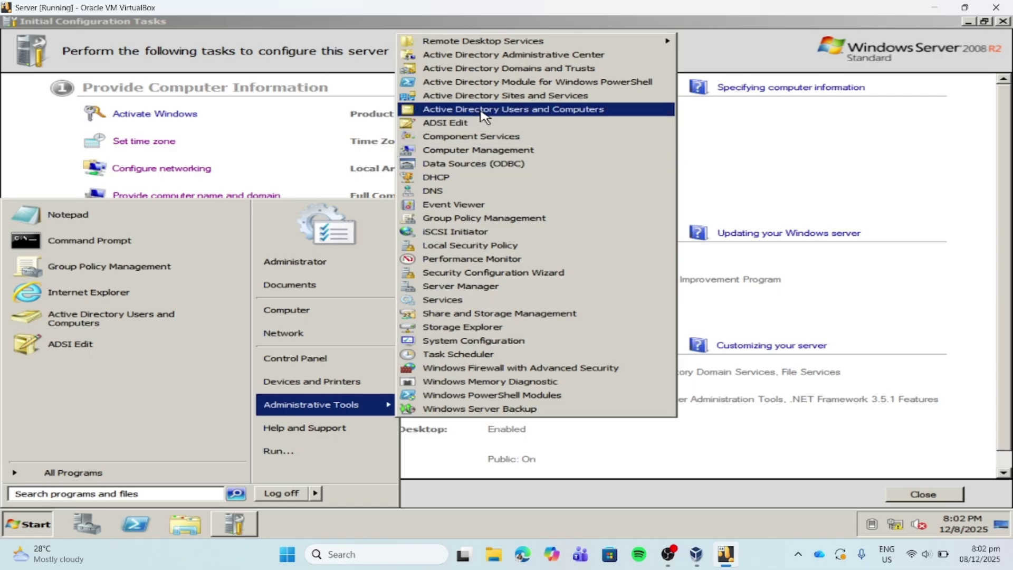
click(482, 111)
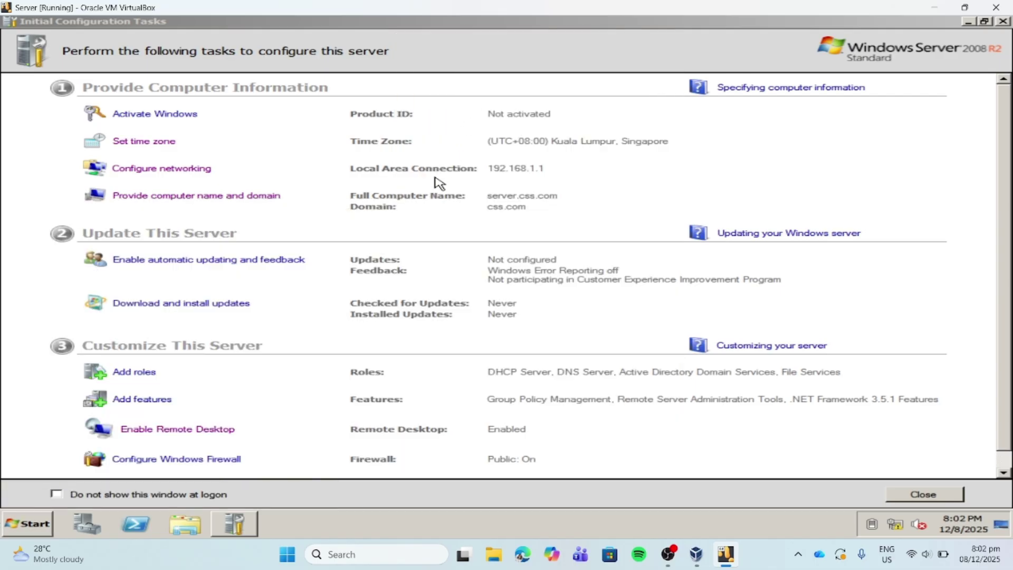
click(104, 155)
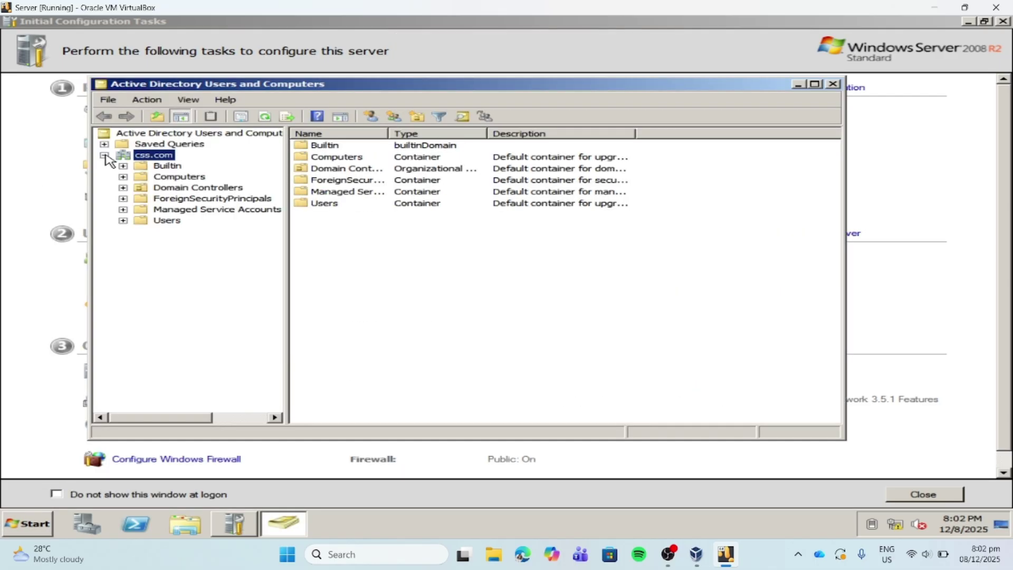
click(168, 220)
click(349, 144)
- Copy the Administrator account, entering the new user's first name, last name and logon name
right_click(356, 145)
click(383, 150)
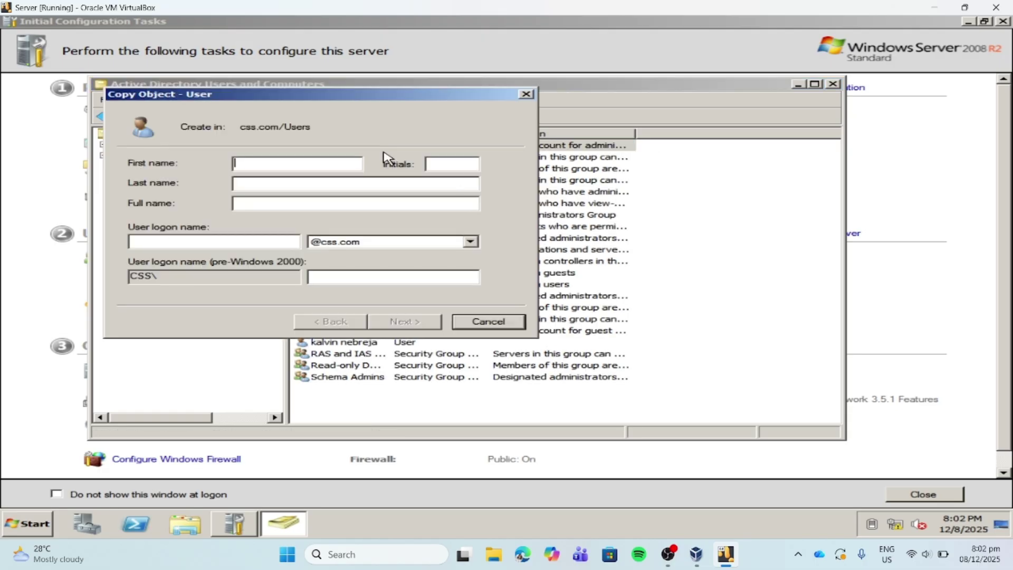
key(Tab)
key(Tab)
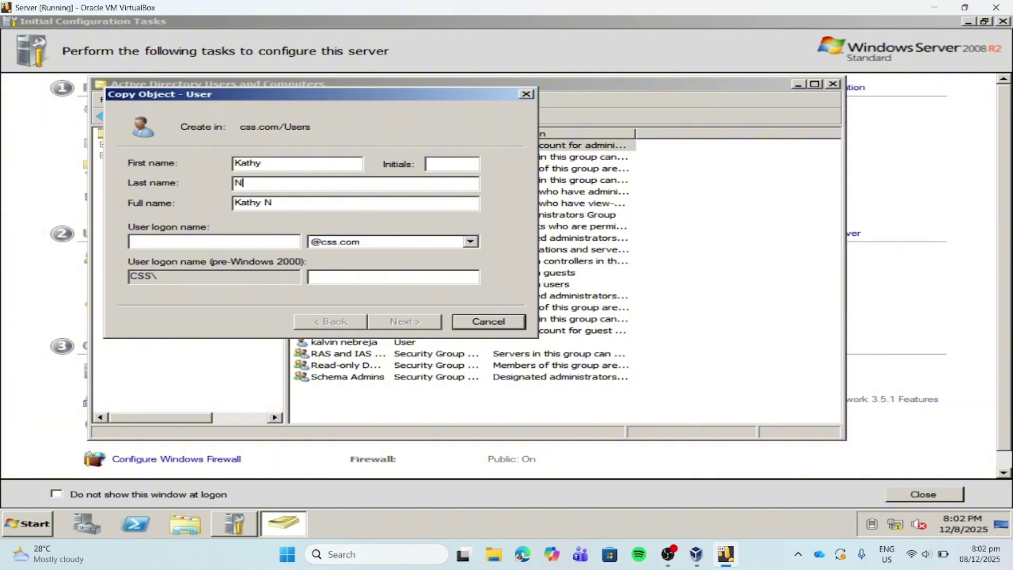
click(138, 241)
text(kat)
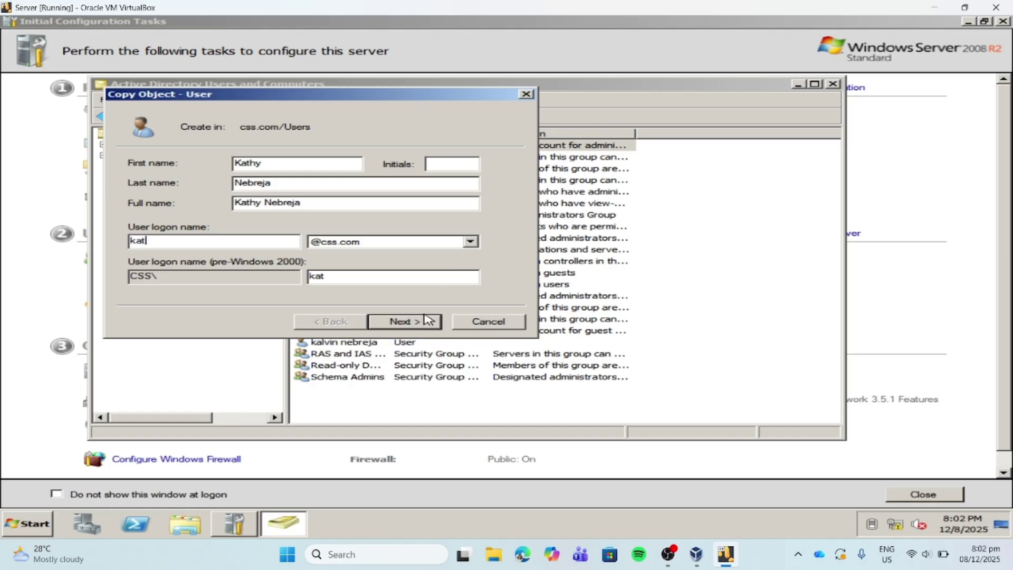
- Give the new user a never-expiring password and finish creating the account
click(425, 322)
text(••••••••••••••••••)
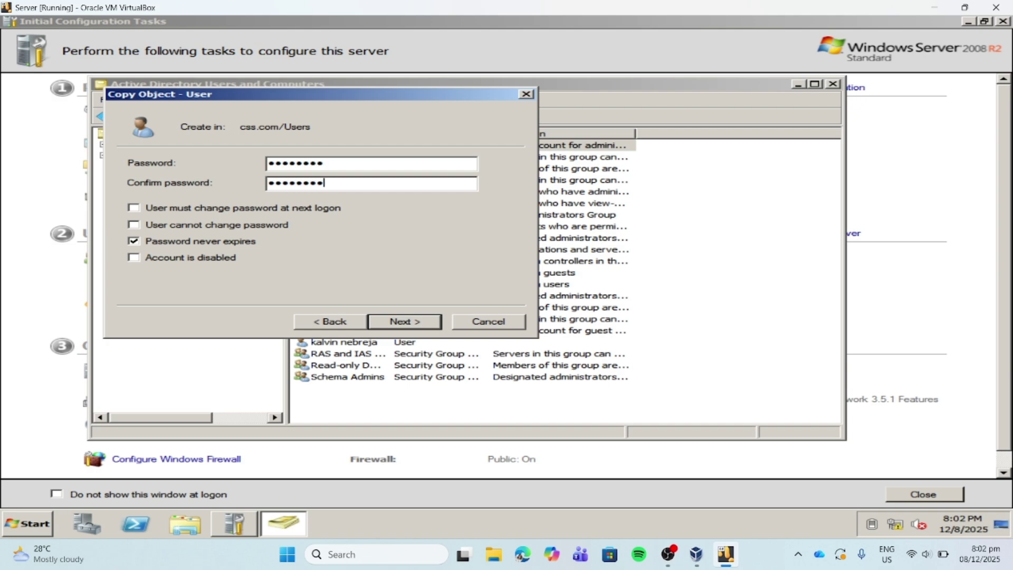
click(401, 322)
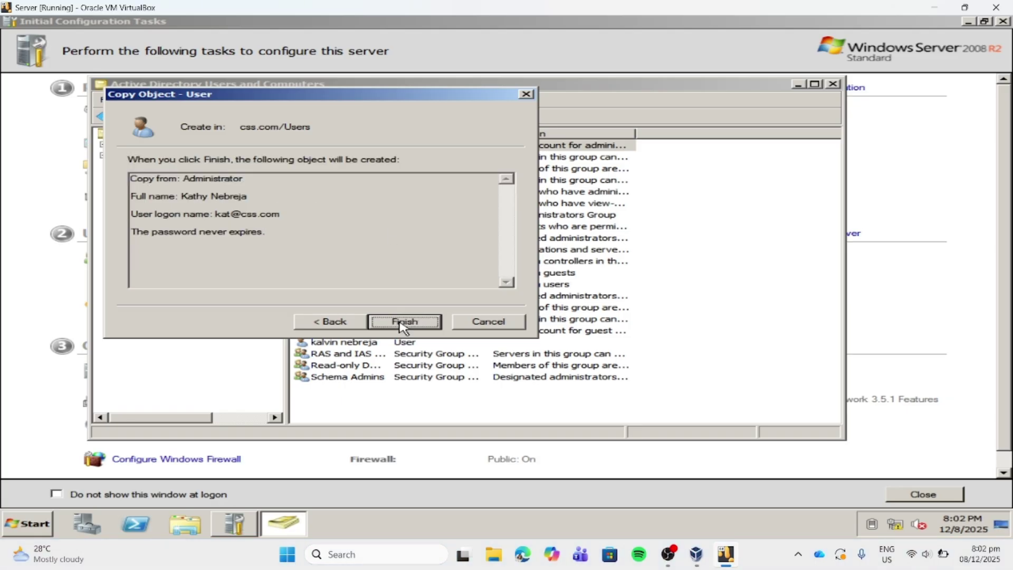
click(403, 323)
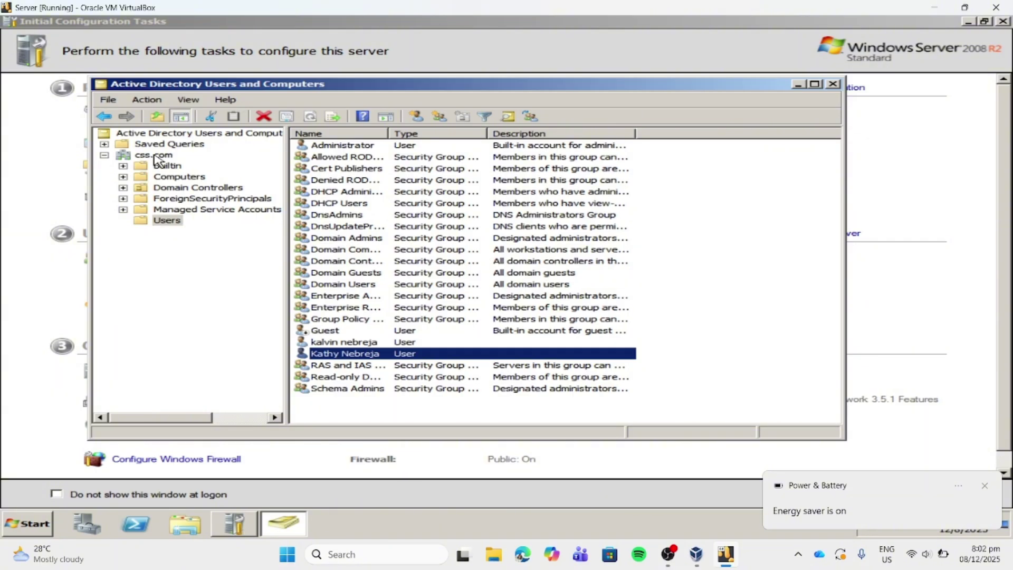
- Create an organizational unit named Redirection under css.com
click(157, 158)
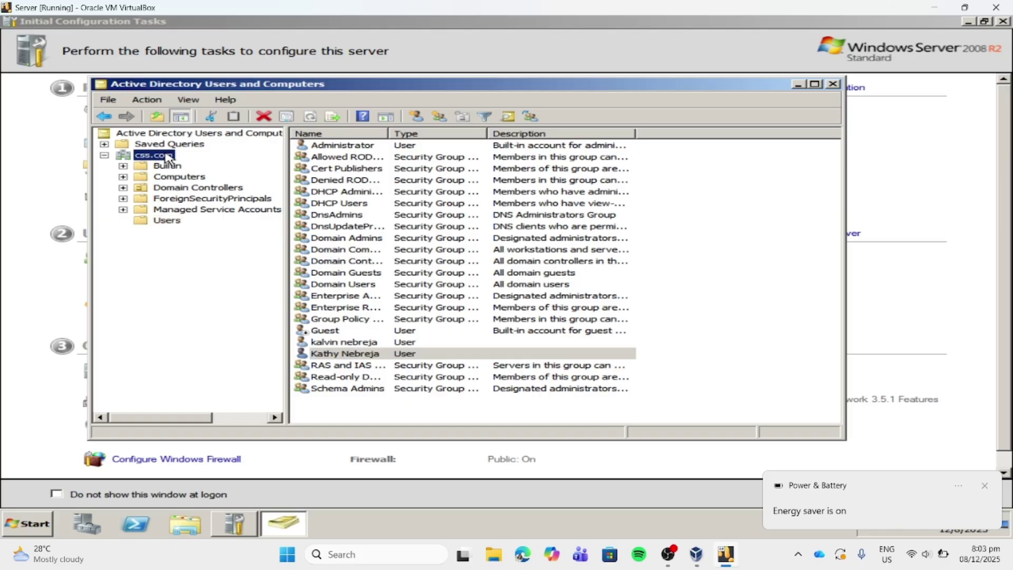
right_click(169, 159)
mouse_move(255, 235)
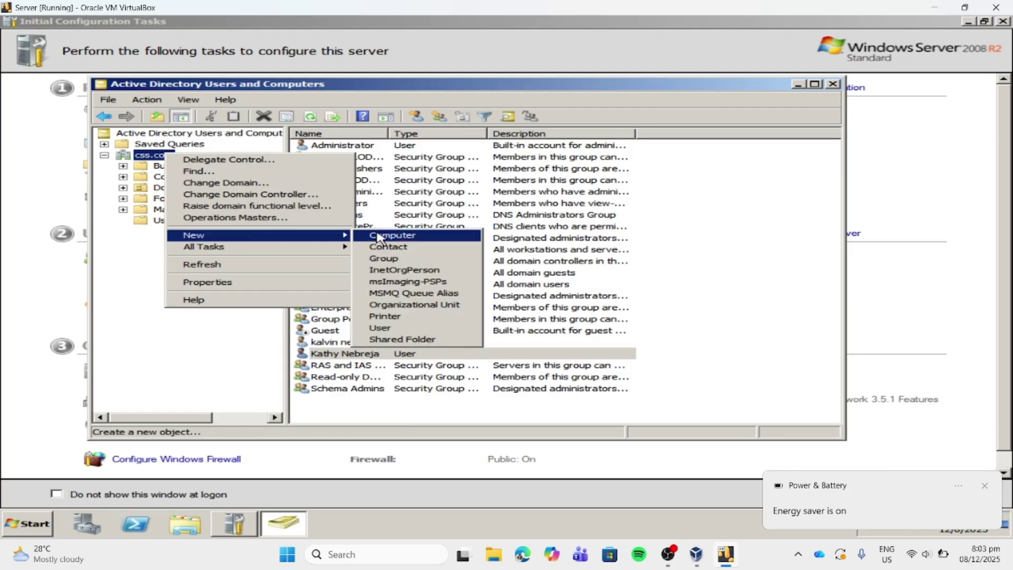
click(409, 305)
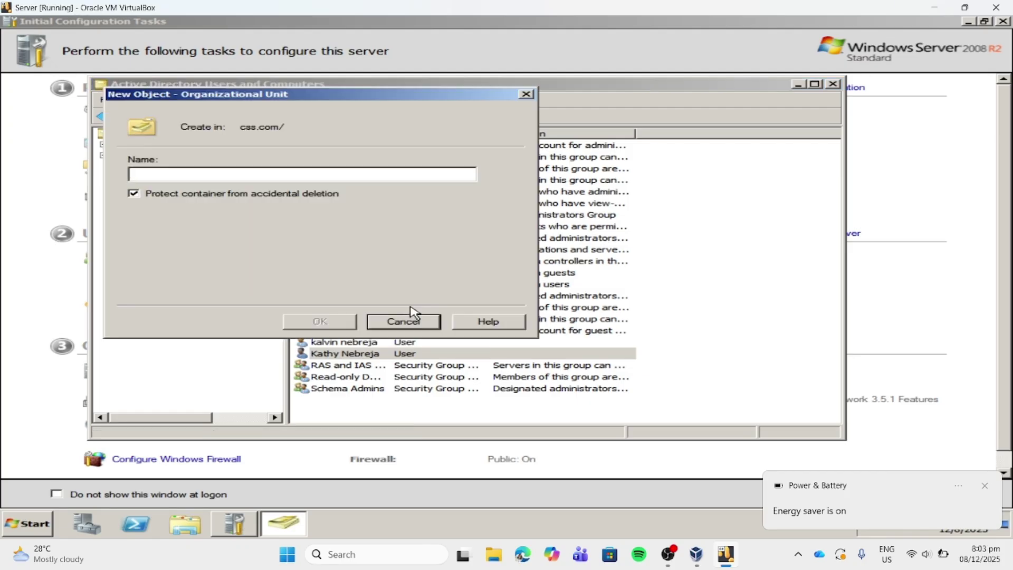
text(Redirection)
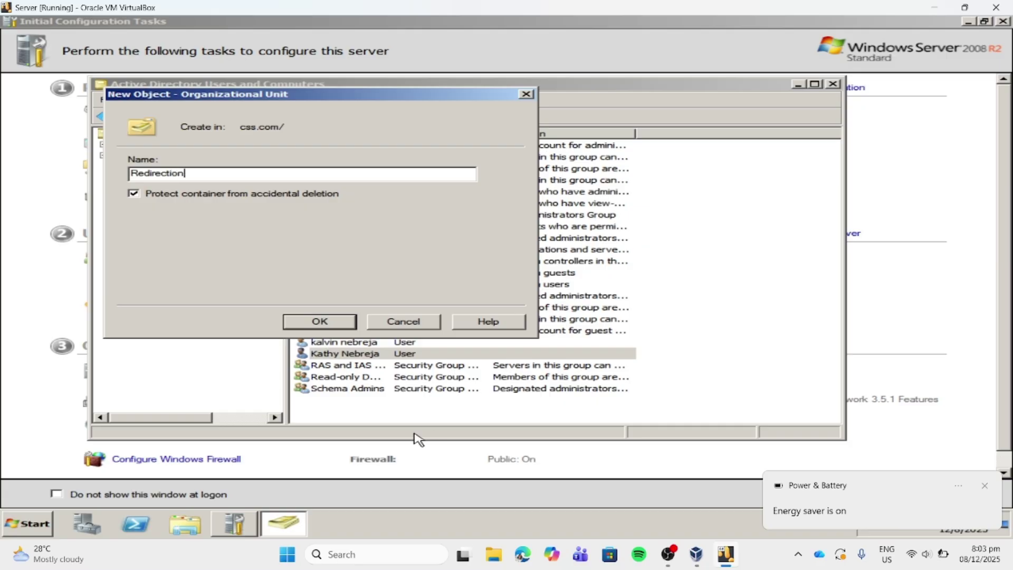
click(316, 323)
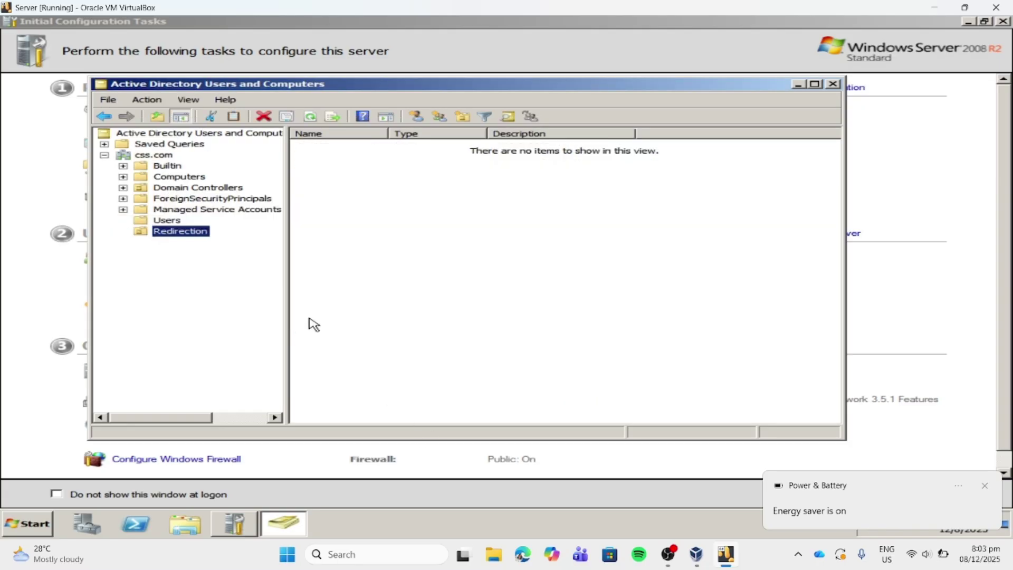
- Move the new user from Users into the Redirection OU, confirm it's there, and close the console
click(166, 220)
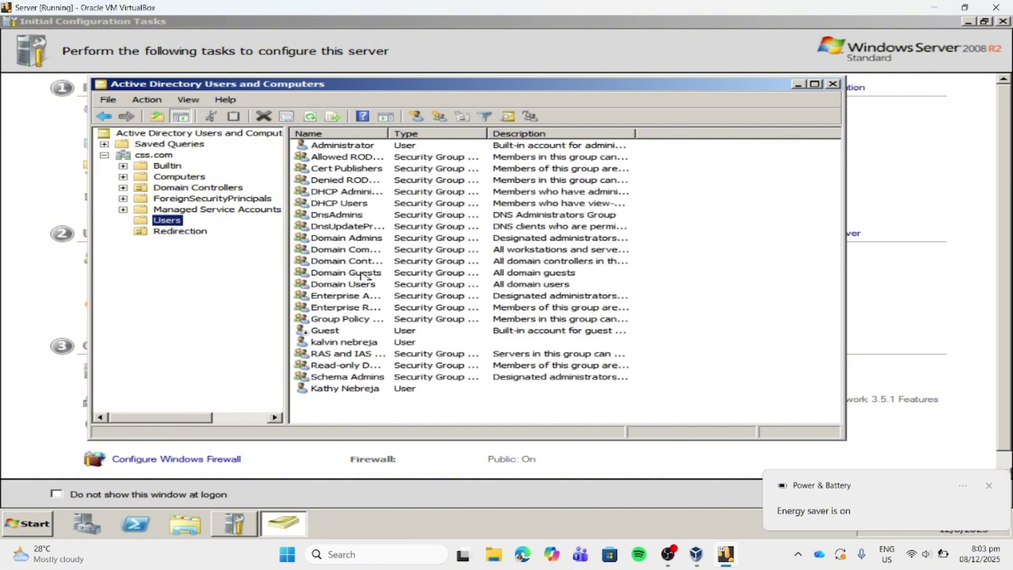
click(359, 391)
drag(359, 394, 168, 237)
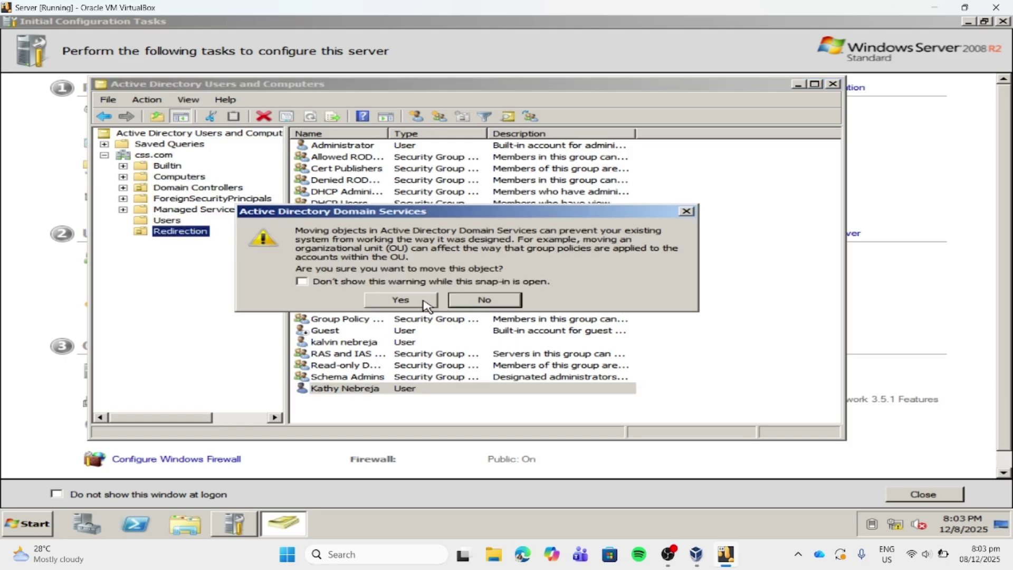
click(419, 302)
click(191, 232)
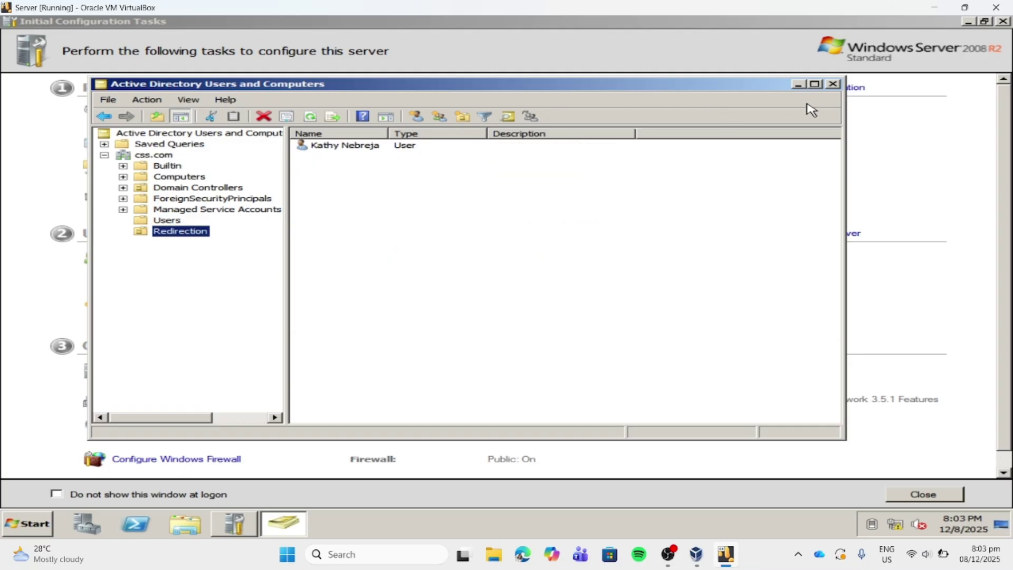
click(834, 85)
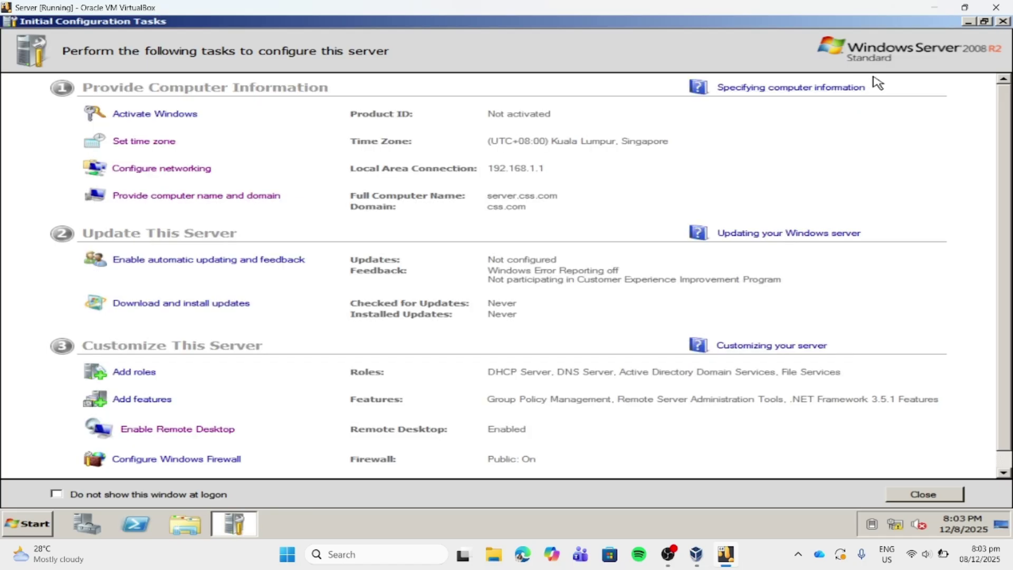
- In Server Manager, install the Print and Document Services role with the Print Server role service
click(85, 531)
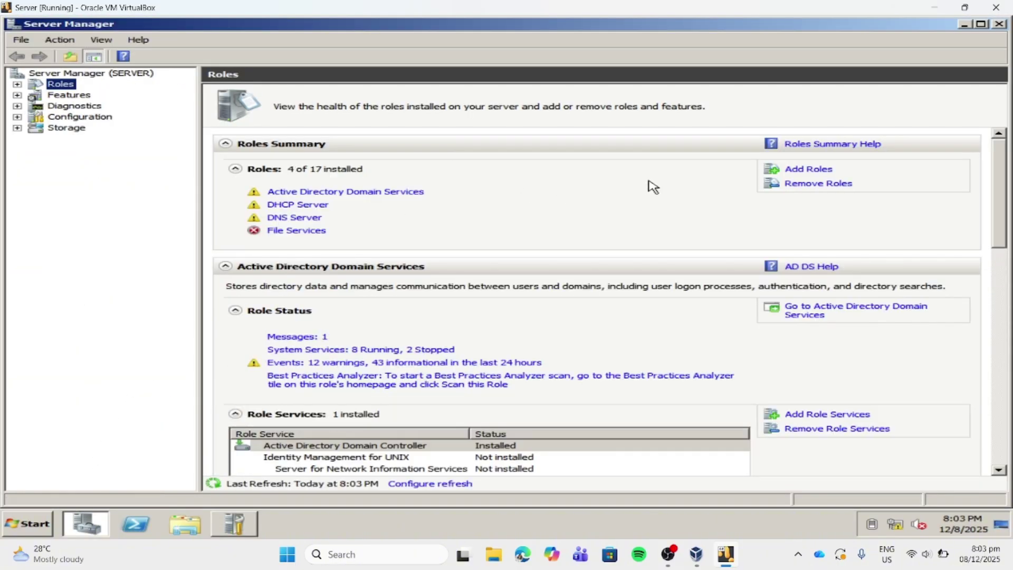
click(803, 172)
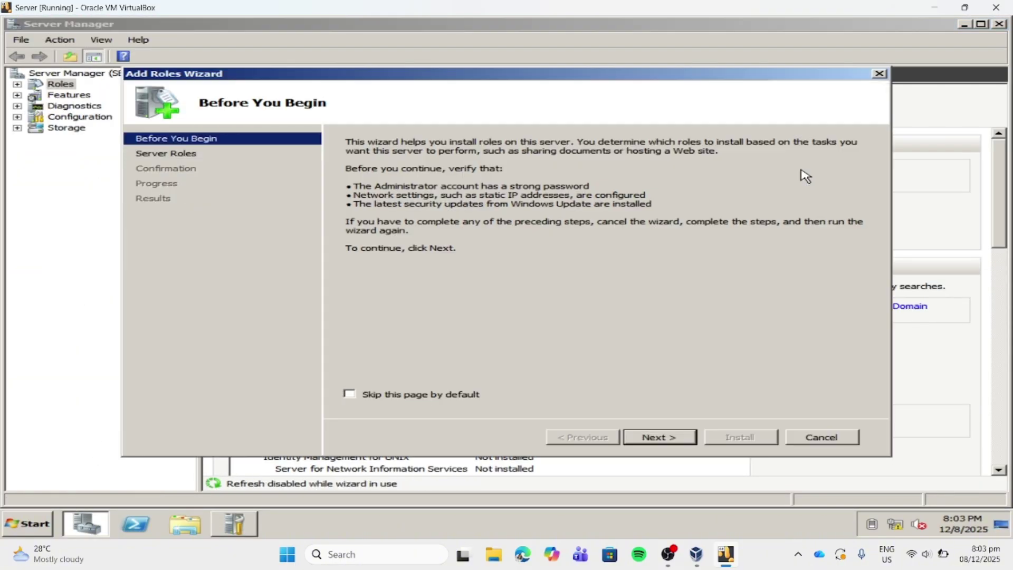
click(658, 437)
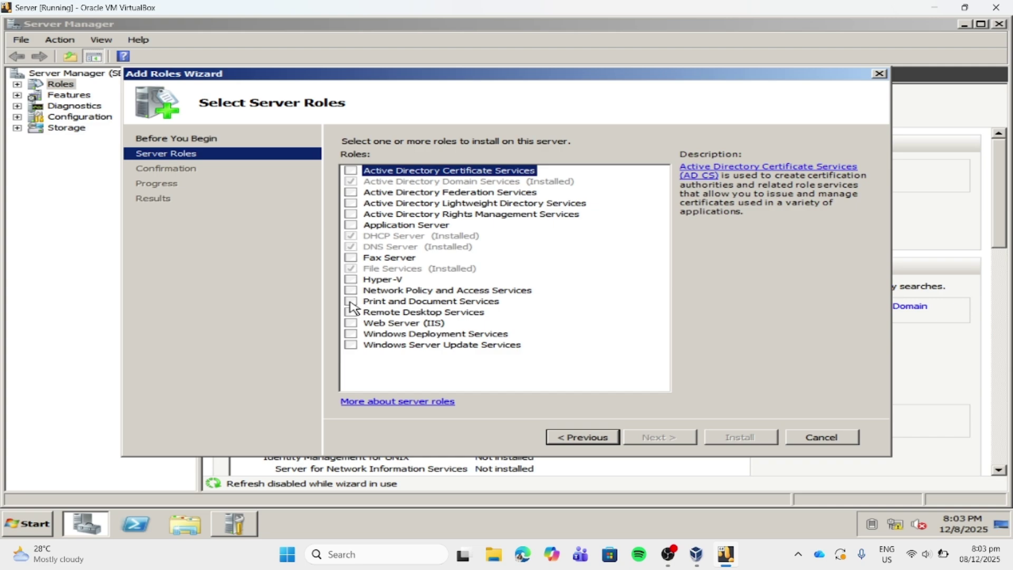
click(351, 302)
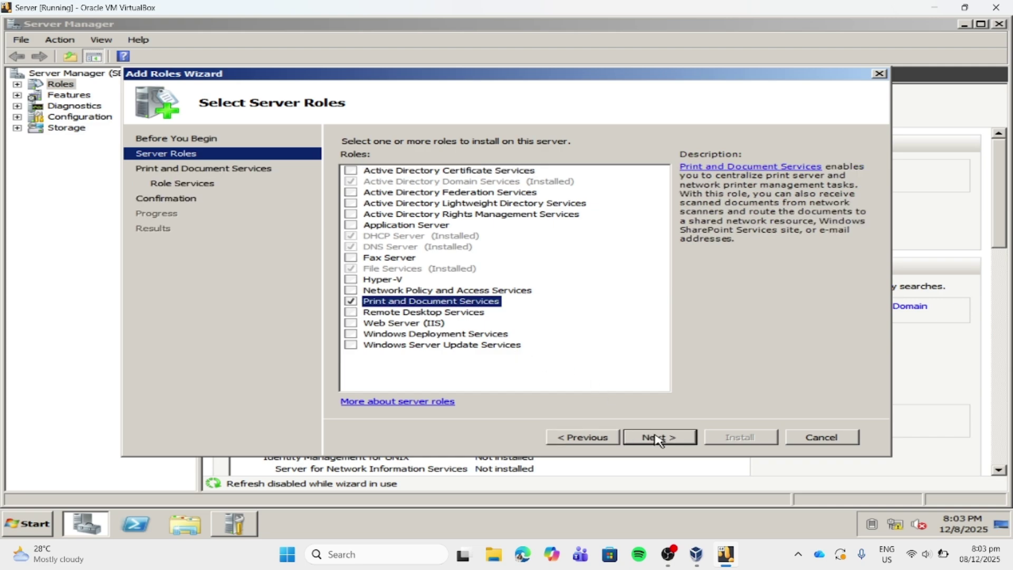
click(657, 437)
click(657, 438)
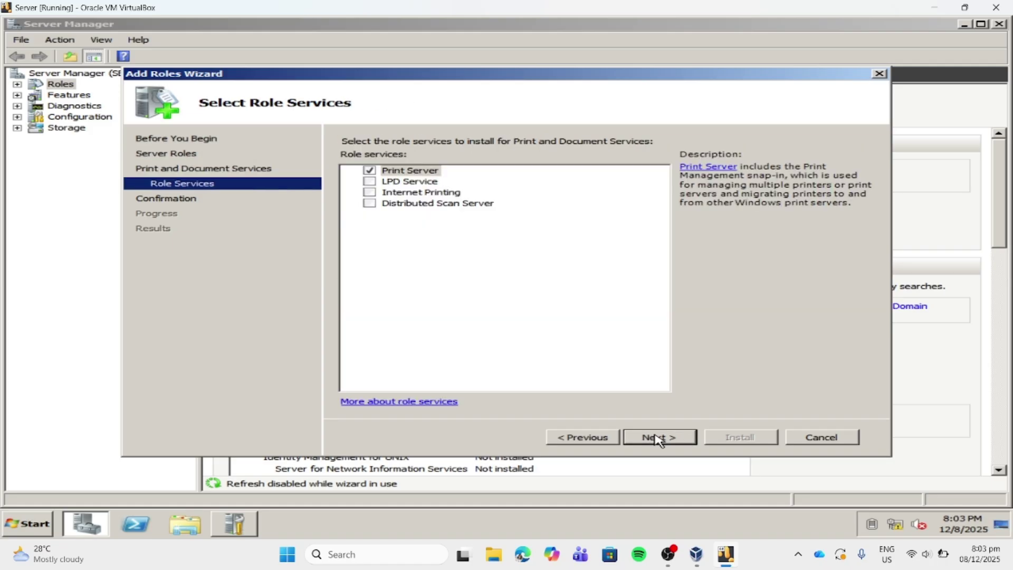
click(657, 438)
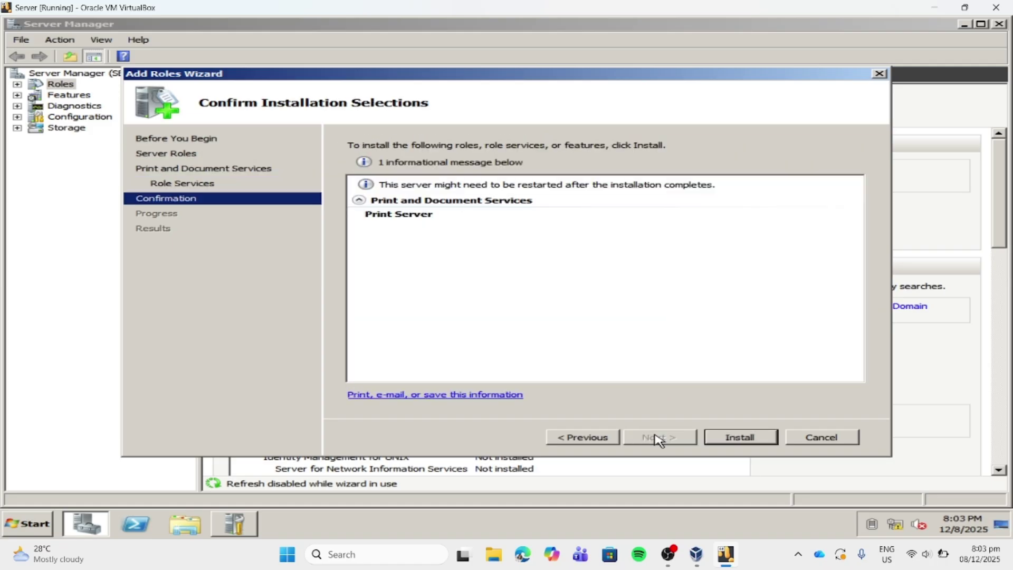
click(721, 438)
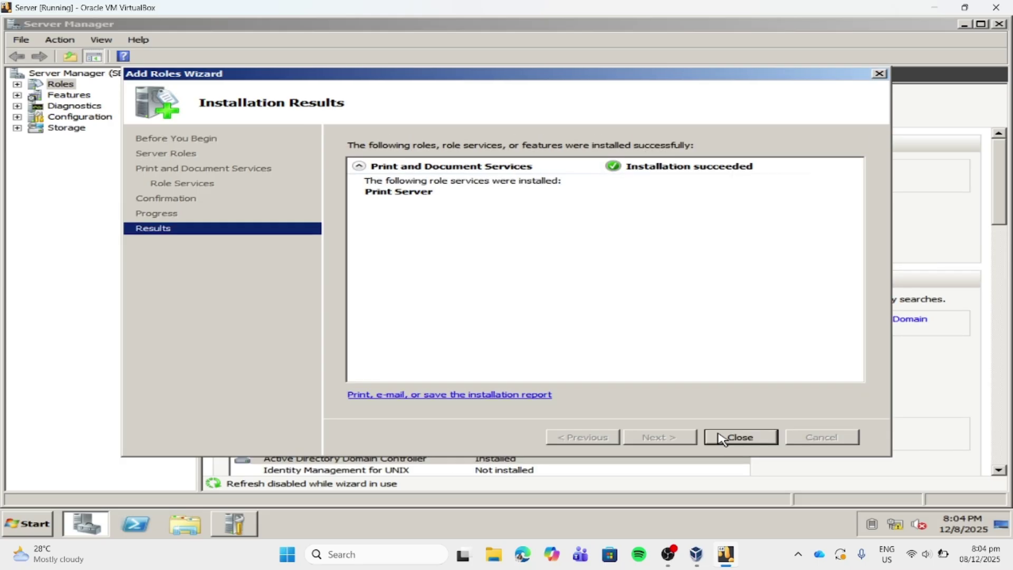
click(722, 438)
- Open Group Policy Management from Administrative Tools
click(14, 523)
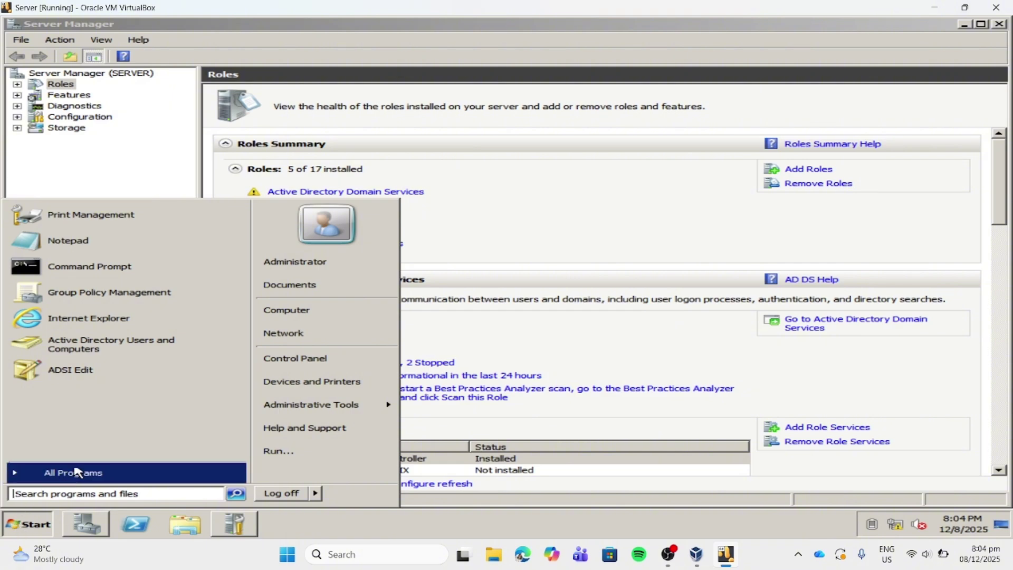
mouse_move(331, 413)
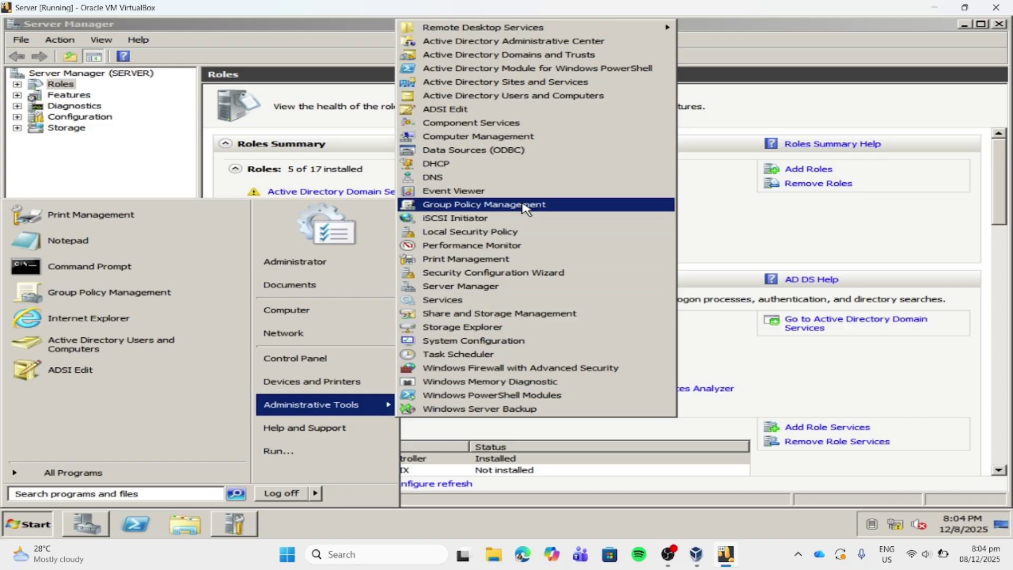
click(560, 206)
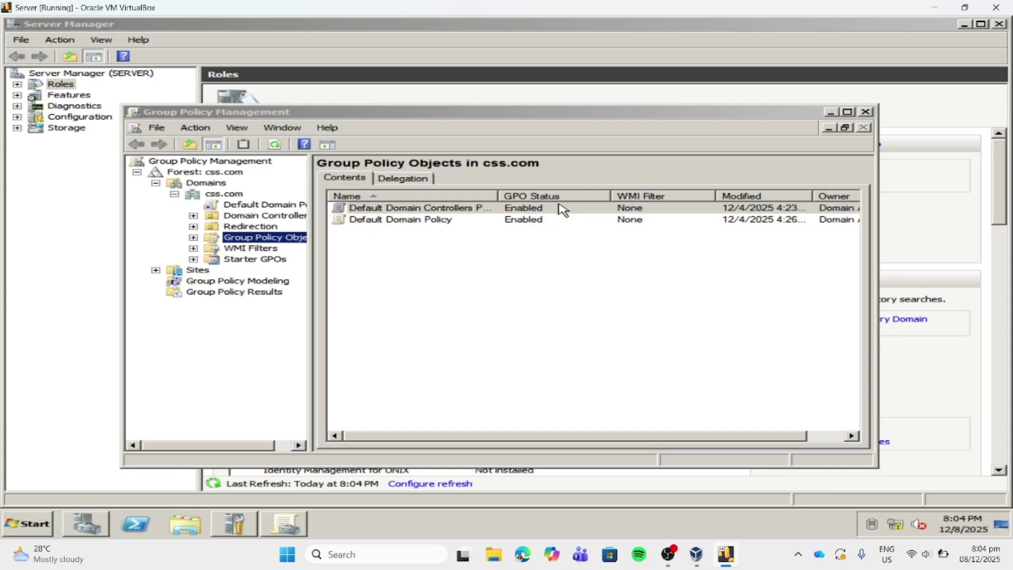
- Create a GPO named Printer linked to the Redirection OU, verify the link, and close the console
click(234, 230)
right_click(236, 232)
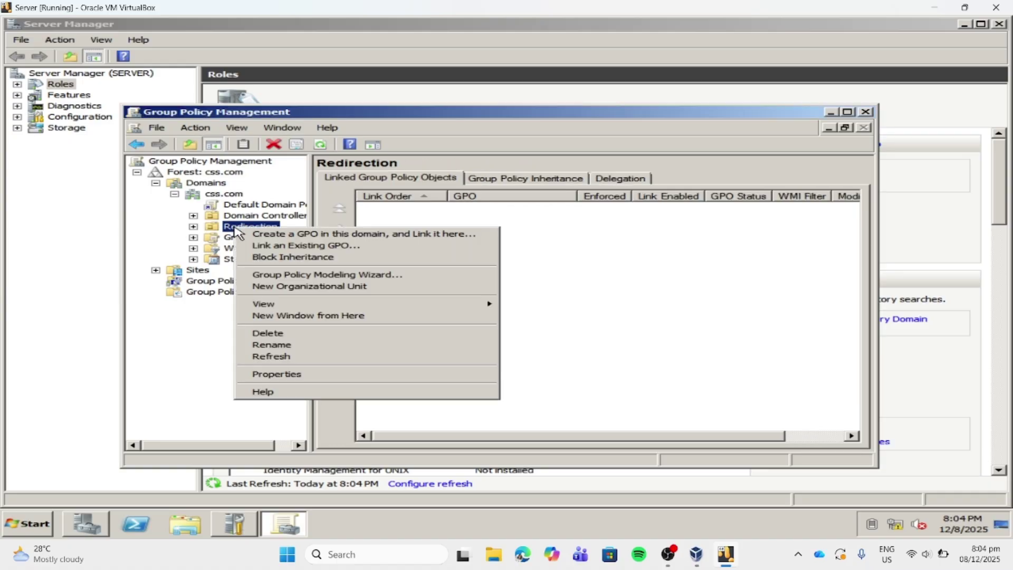
click(300, 238)
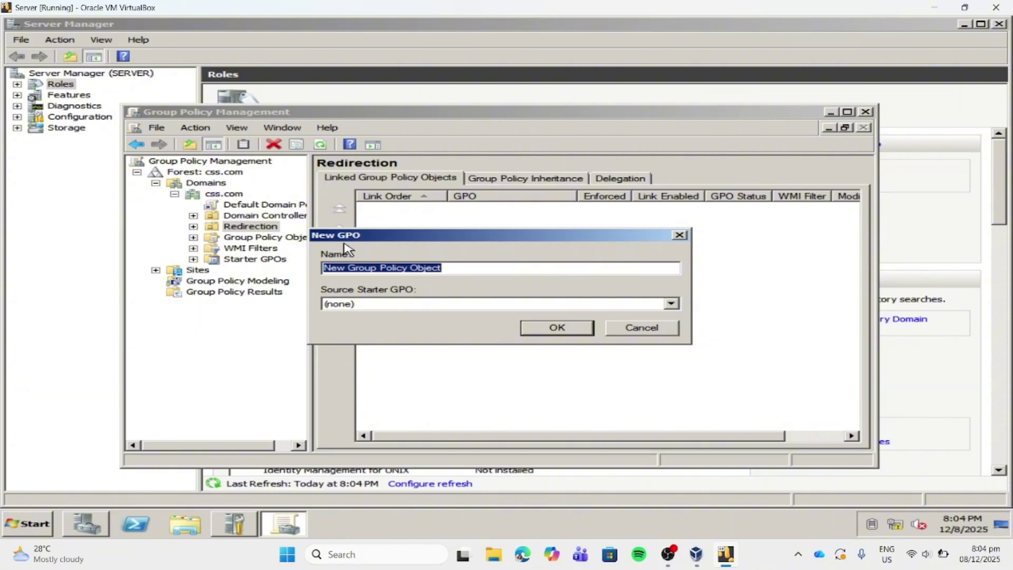
text(Printer)
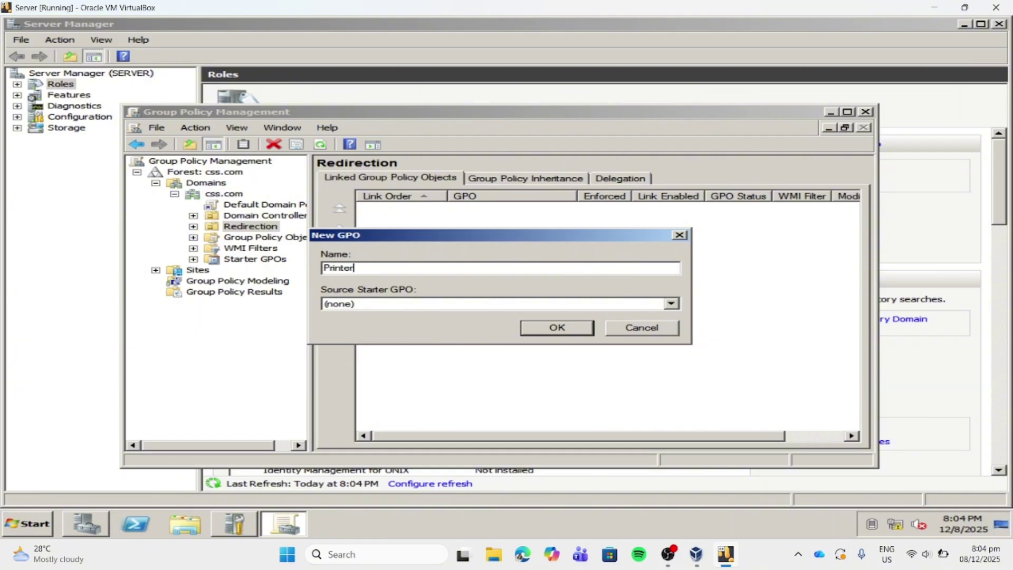
click(532, 327)
click(194, 227)
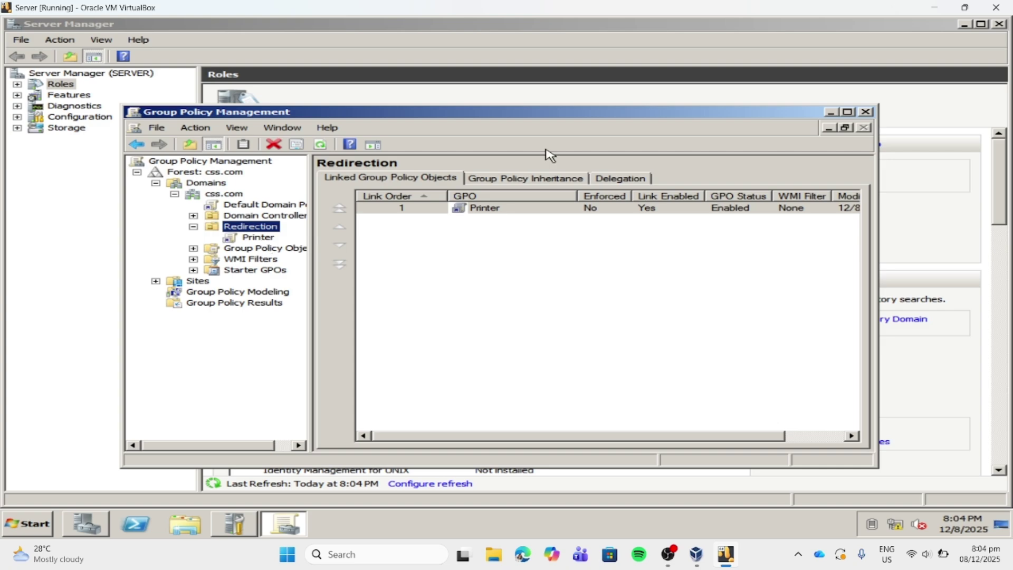
click(866, 112)
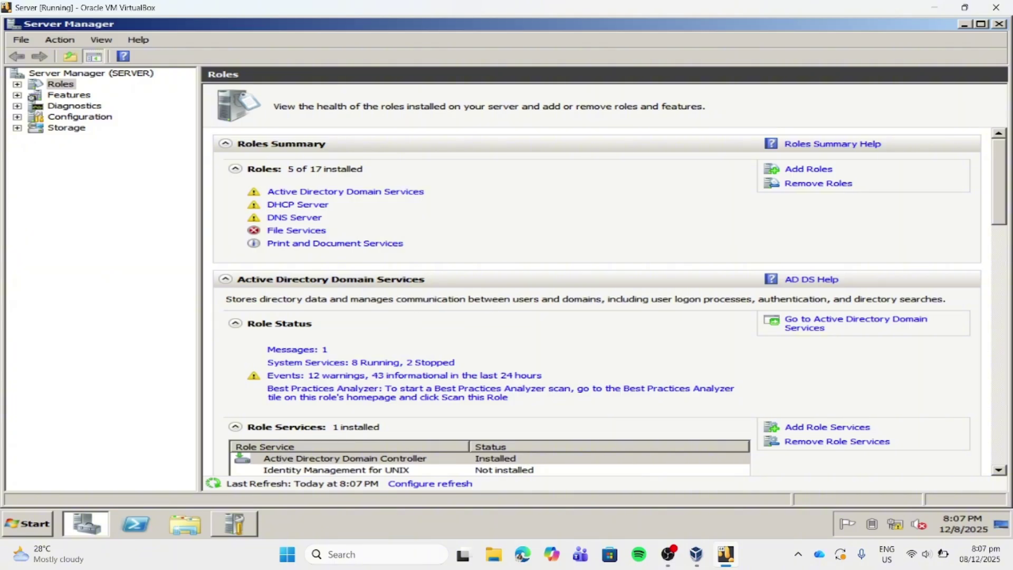
- Open Print Management and list the local print server's Printers, showing only Microsoft XPS Document Writer
click(32, 530)
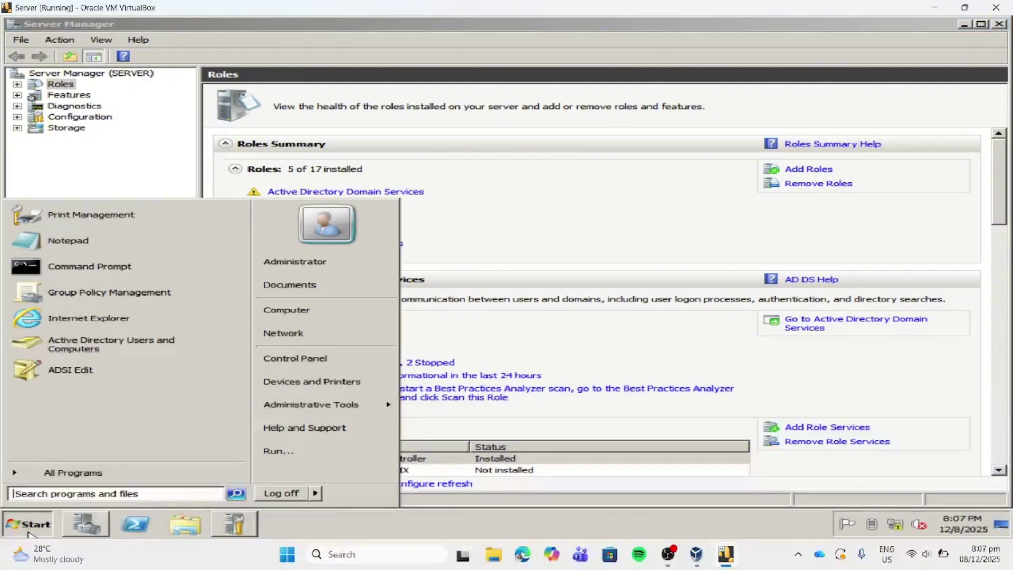
mouse_move(286, 415)
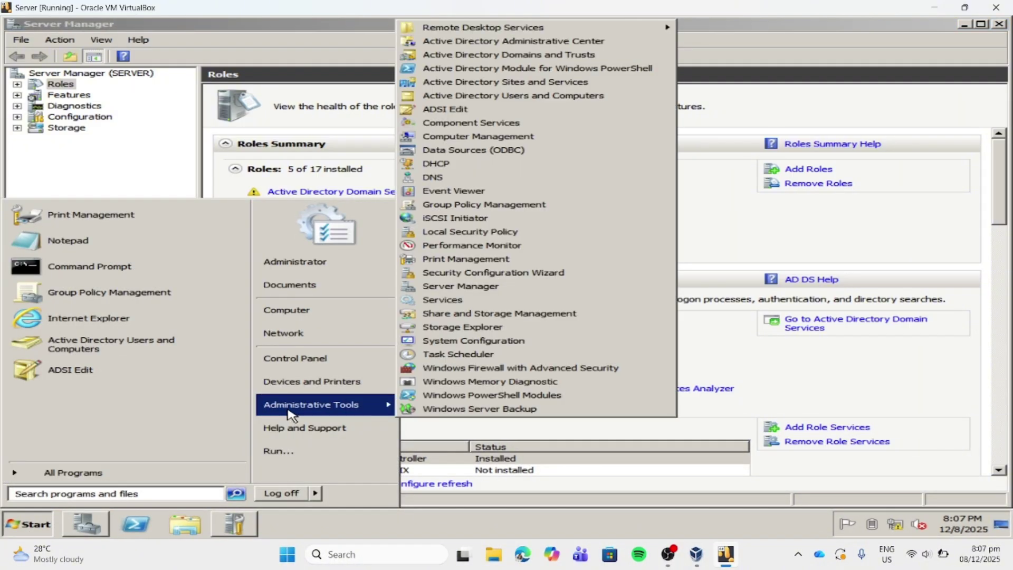
click(521, 263)
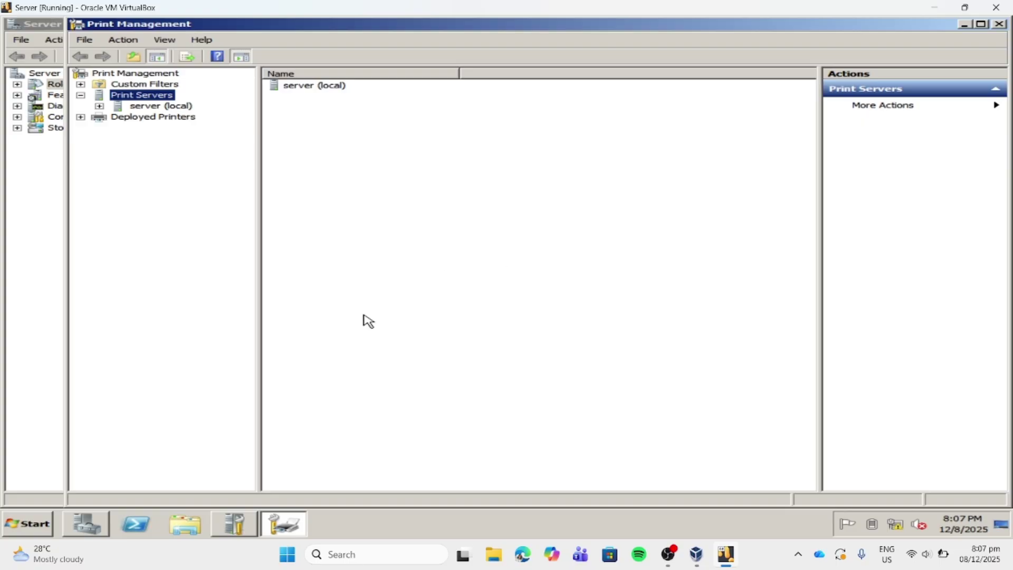
click(99, 107)
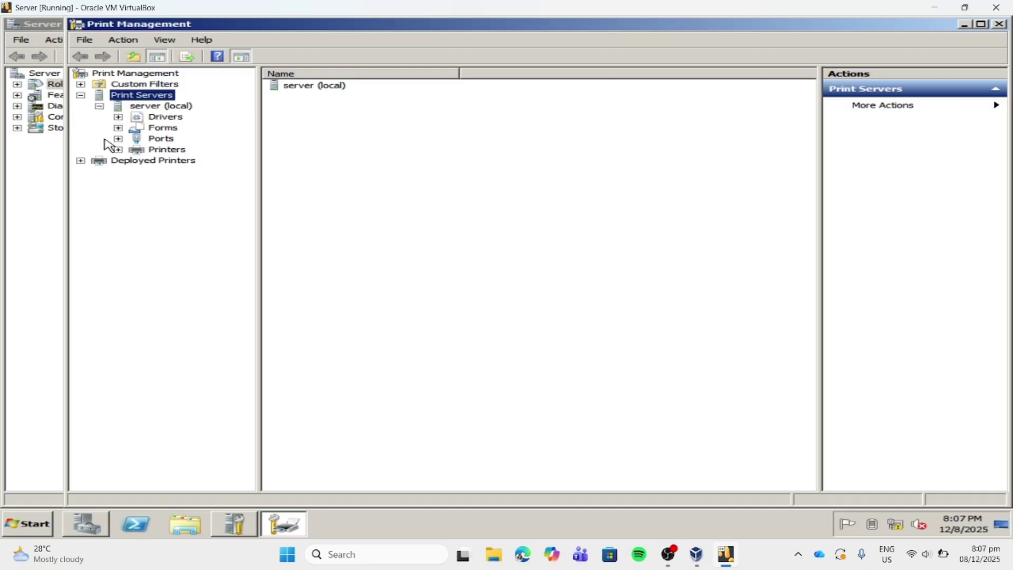
click(172, 152)
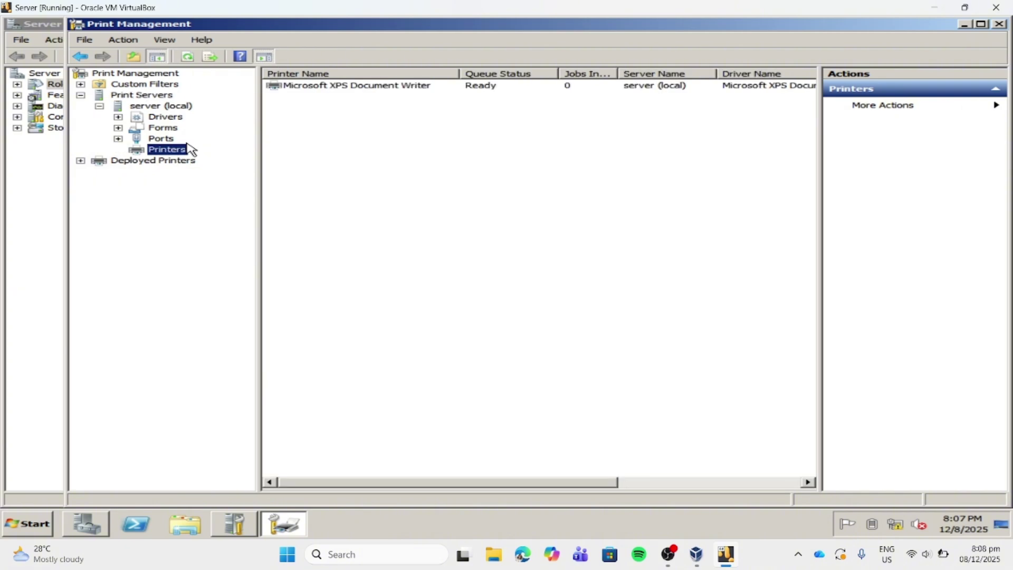
right_click(457, 153)
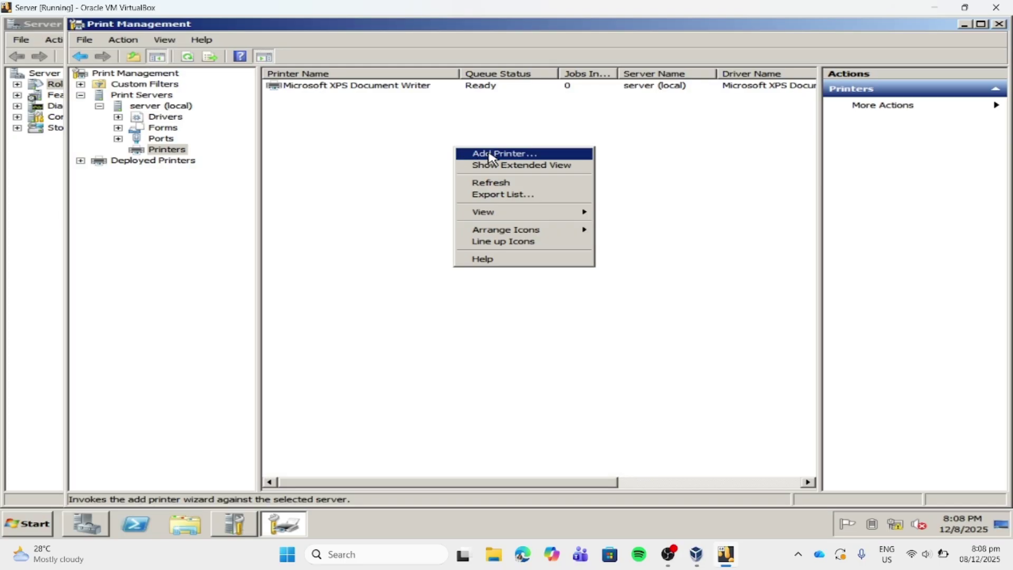
- Add a shared Epson AL-2600 printer on LPT1, keeping the default name and share settings
click(536, 158)
click(519, 306)
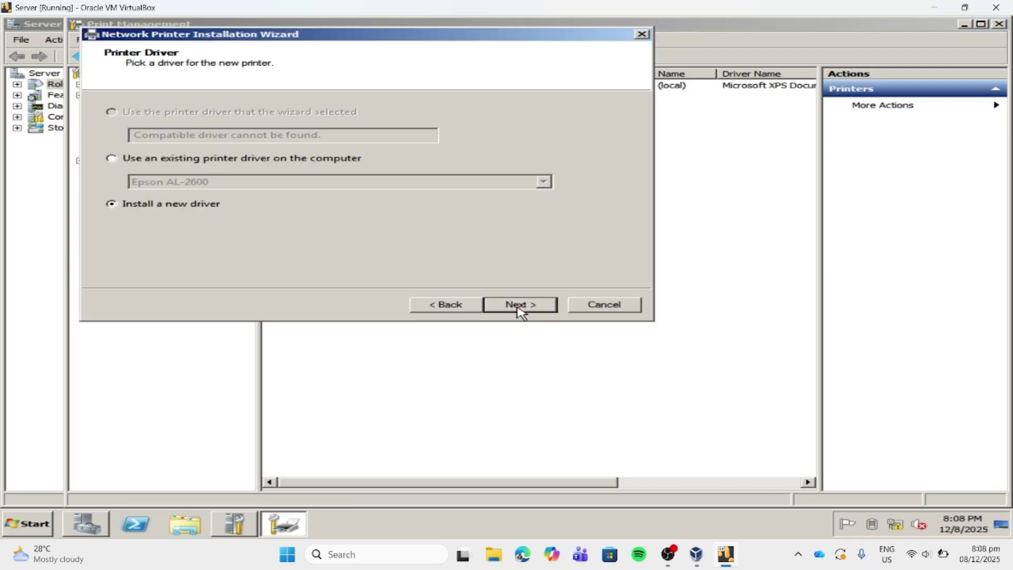
click(519, 309)
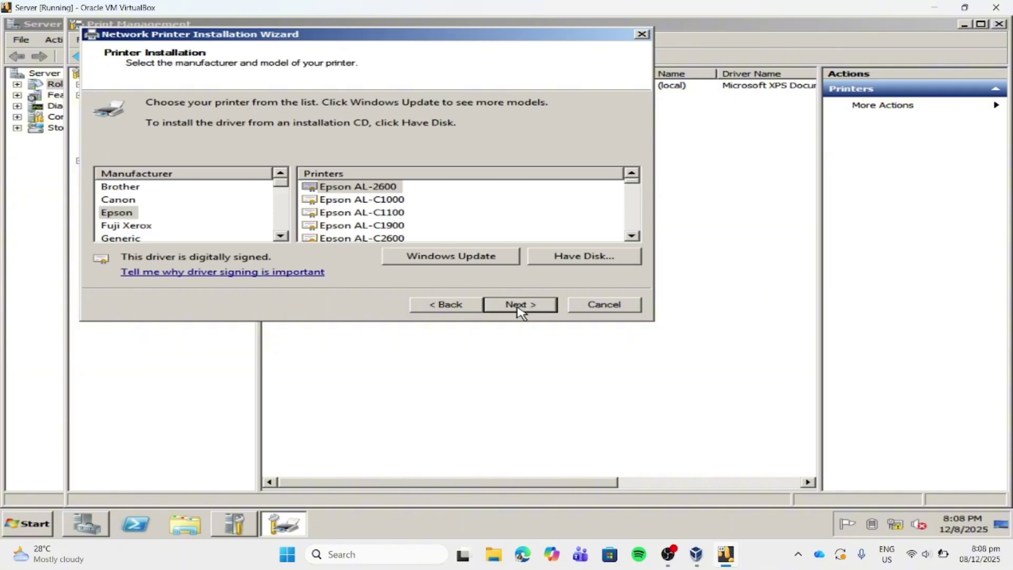
click(124, 213)
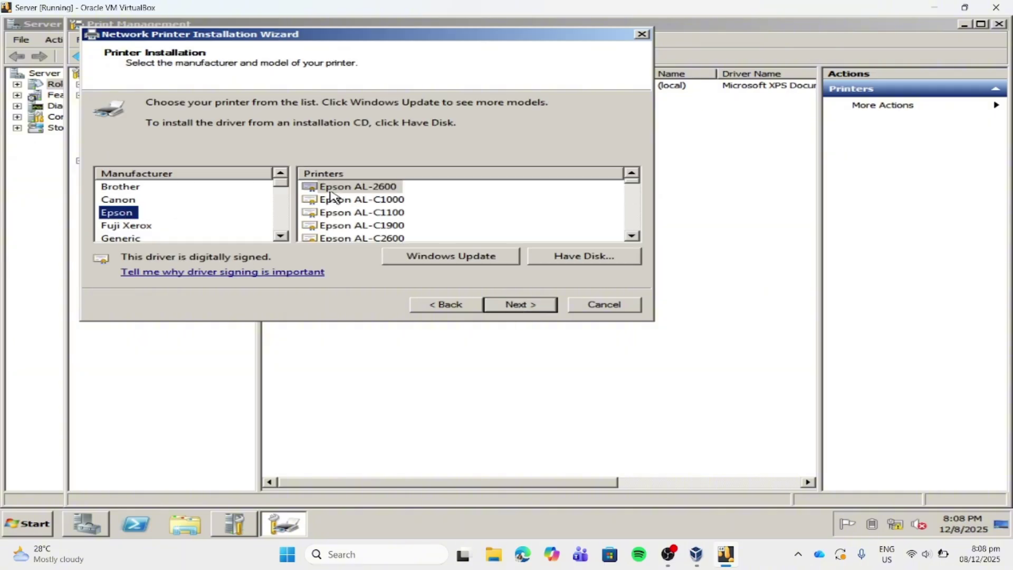
click(388, 192)
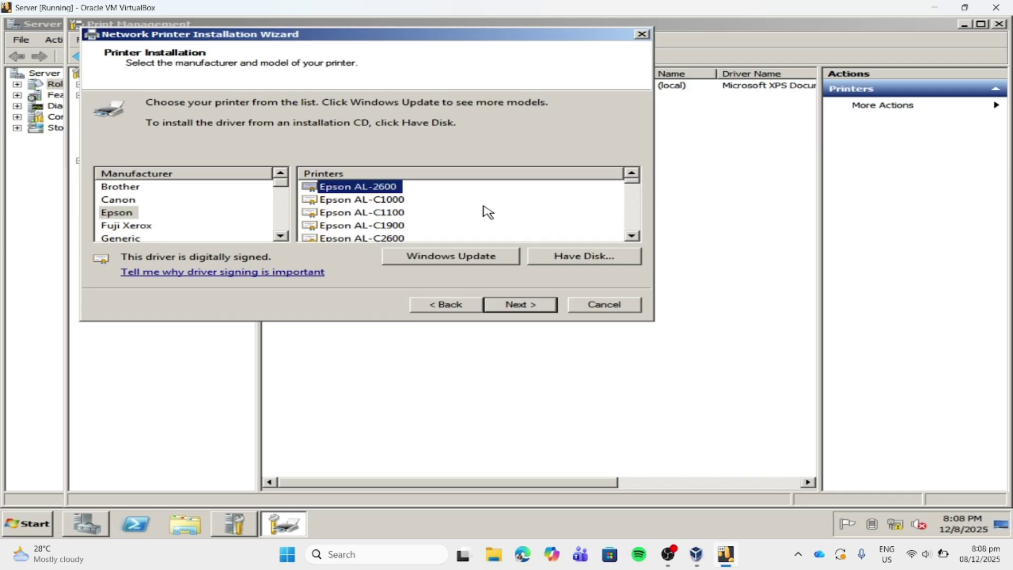
click(520, 305)
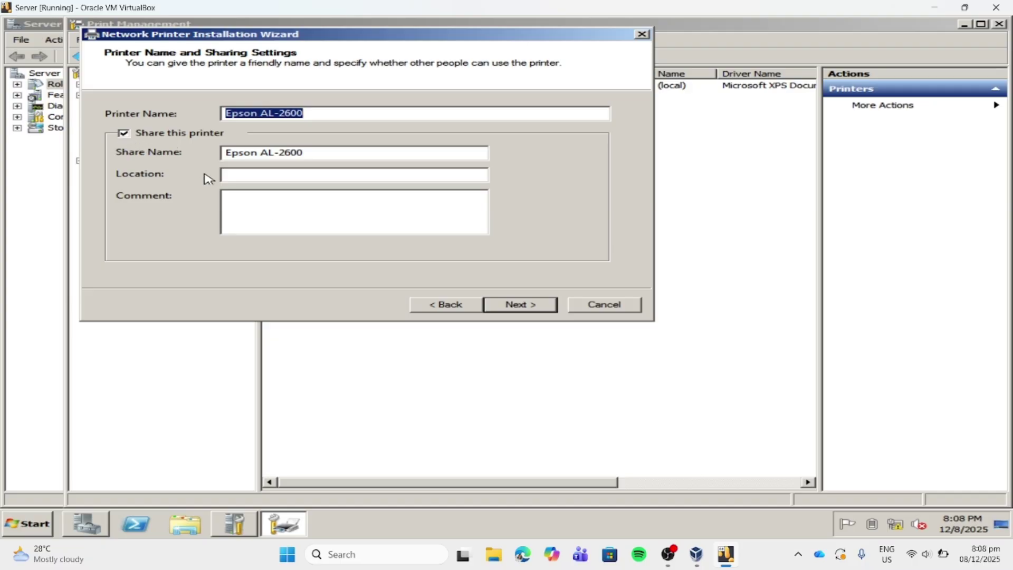
click(524, 306)
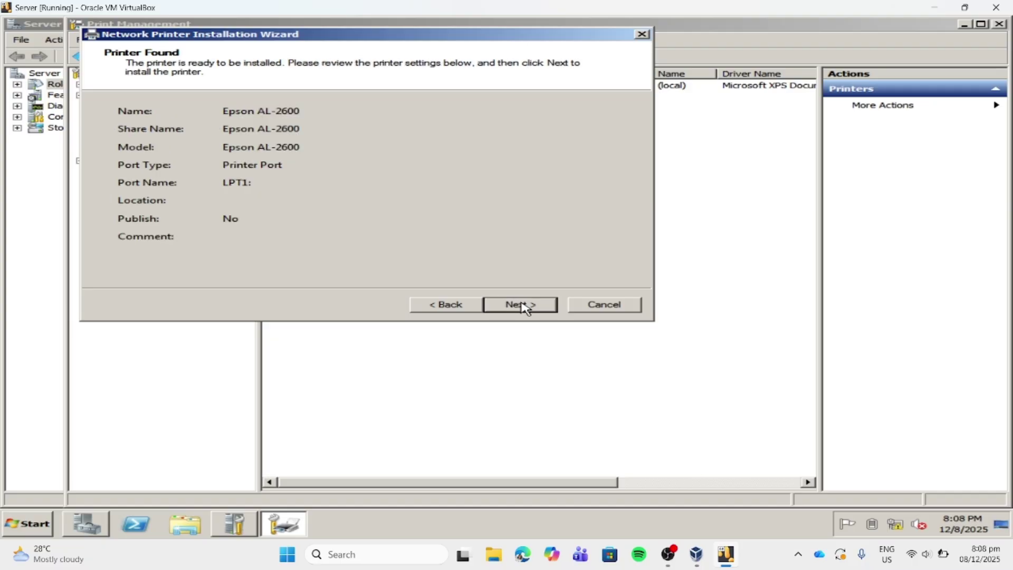
click(526, 306)
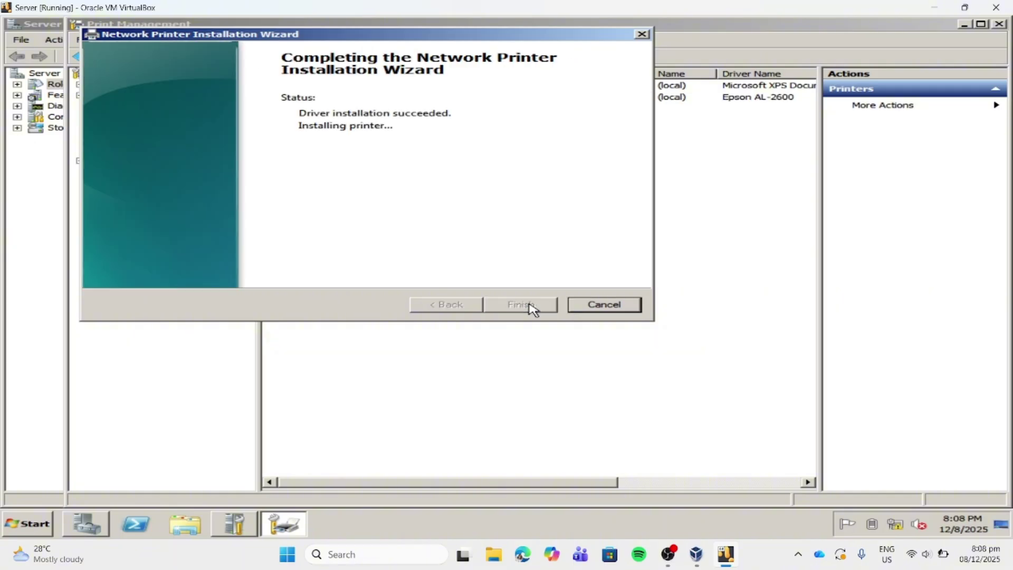
click(522, 305)
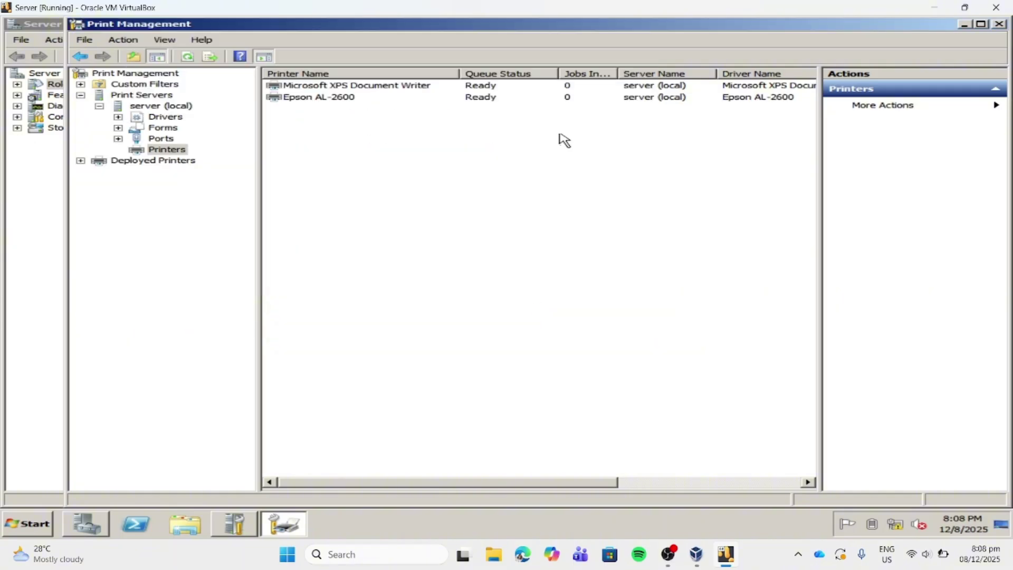
- Open the Epson AL-2600's properties at the Security tab
right_click(495, 99)
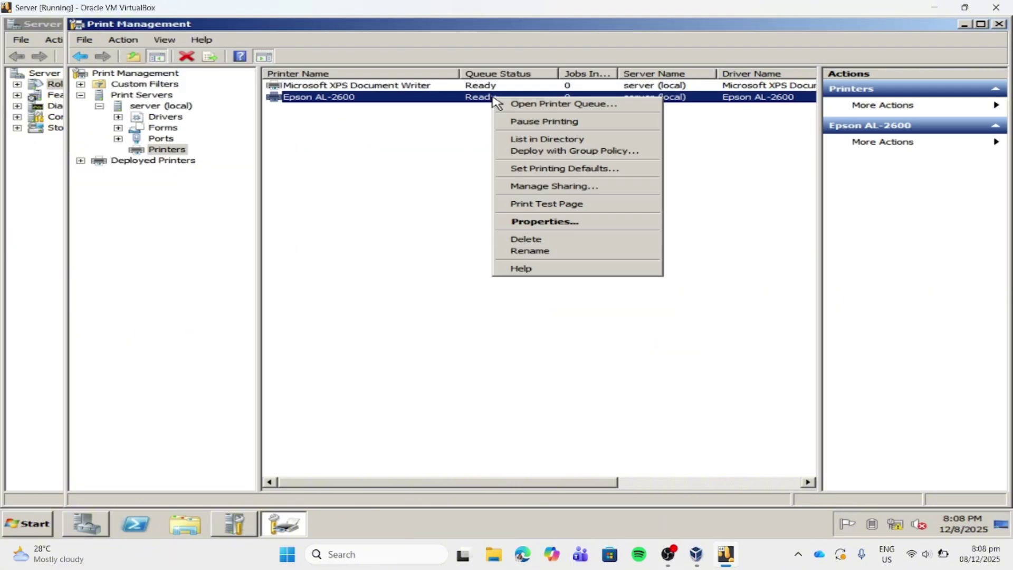
click(546, 224)
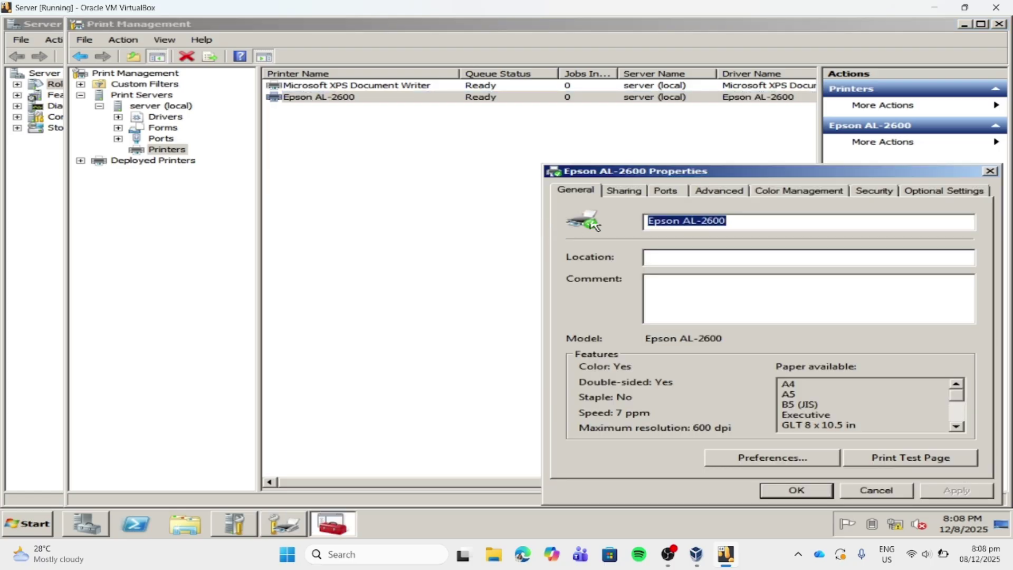
click(619, 192)
drag(648, 178, 390, 100)
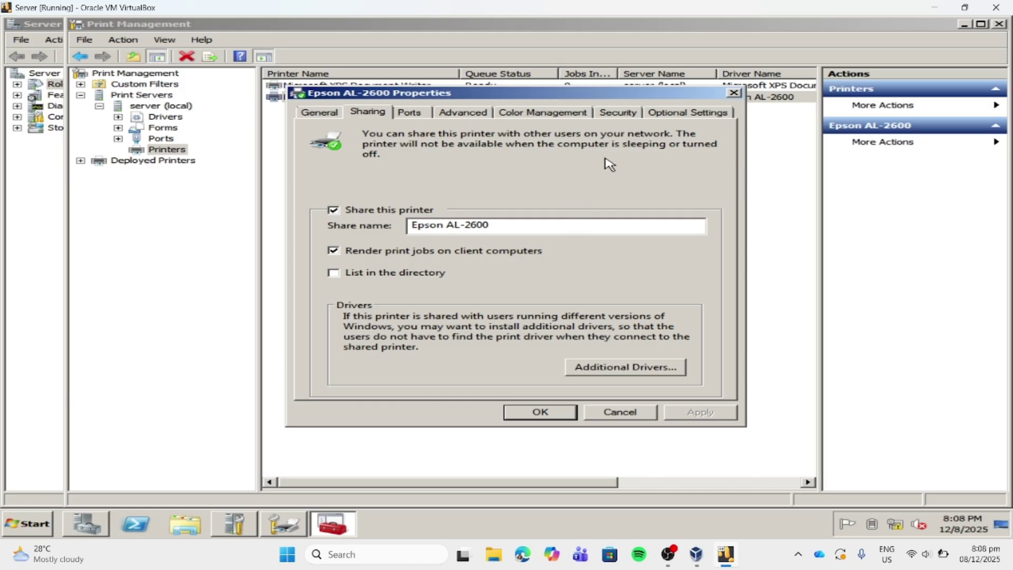
click(617, 113)
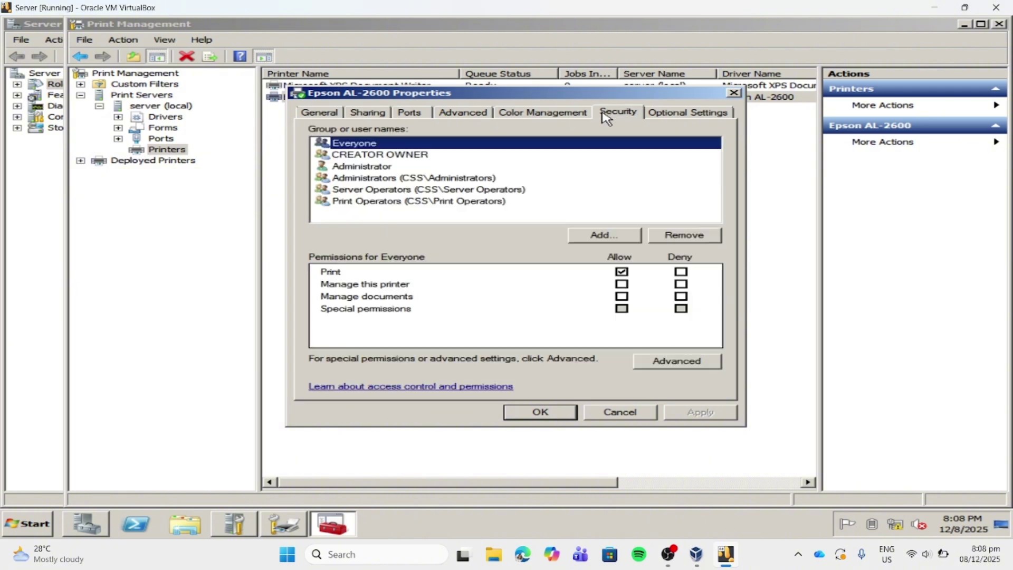
- Add the new css.com user and allow Manage this printer and Manage documents, then apply
click(605, 236)
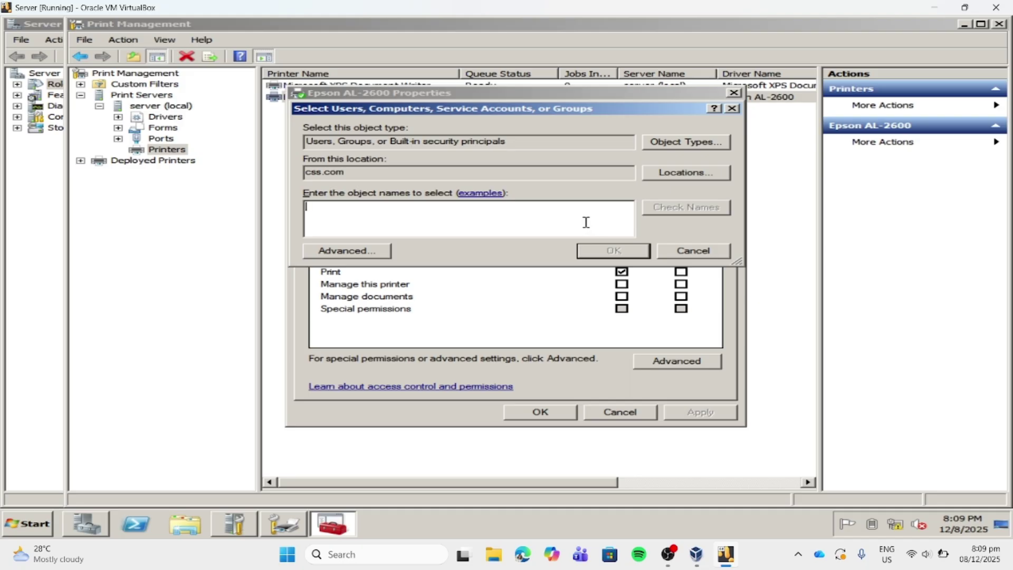
text(ka)
click(656, 207)
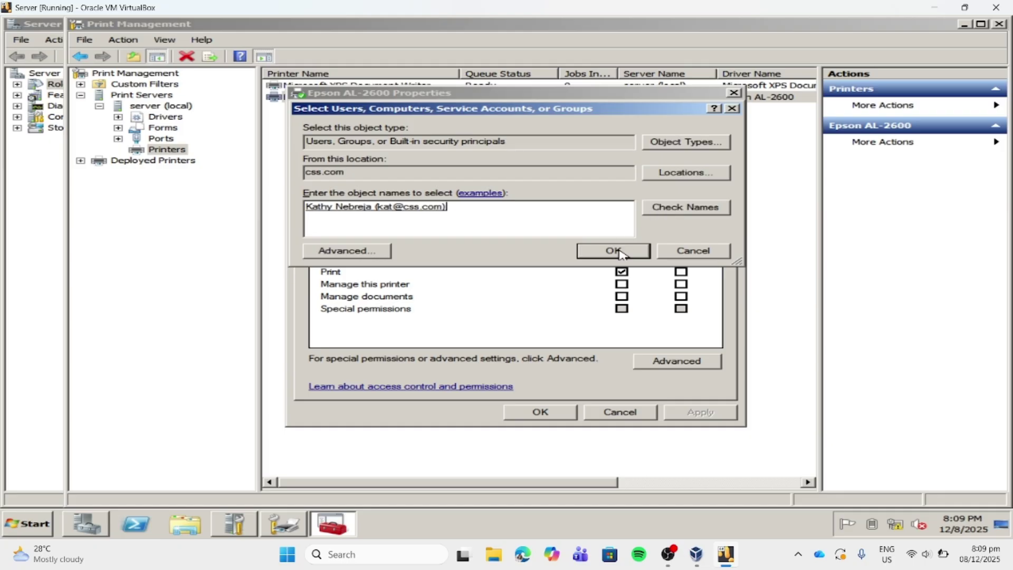
click(616, 253)
click(623, 285)
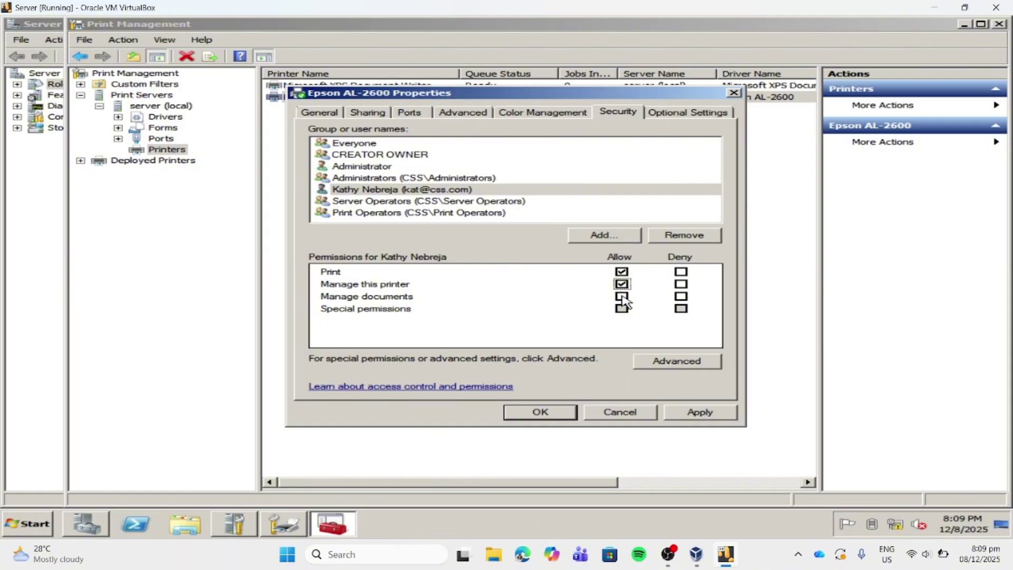
click(622, 297)
click(699, 413)
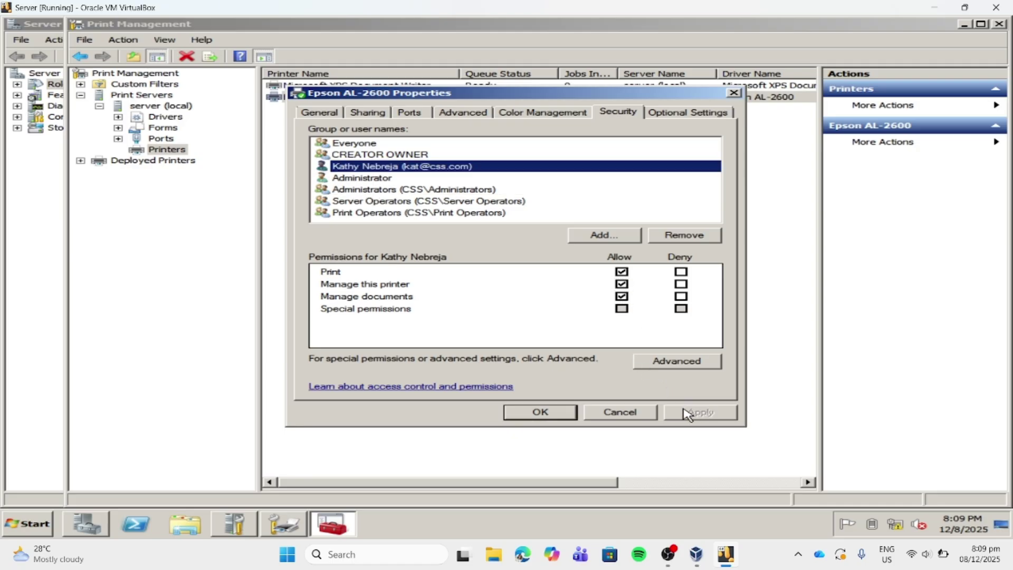
click(561, 415)
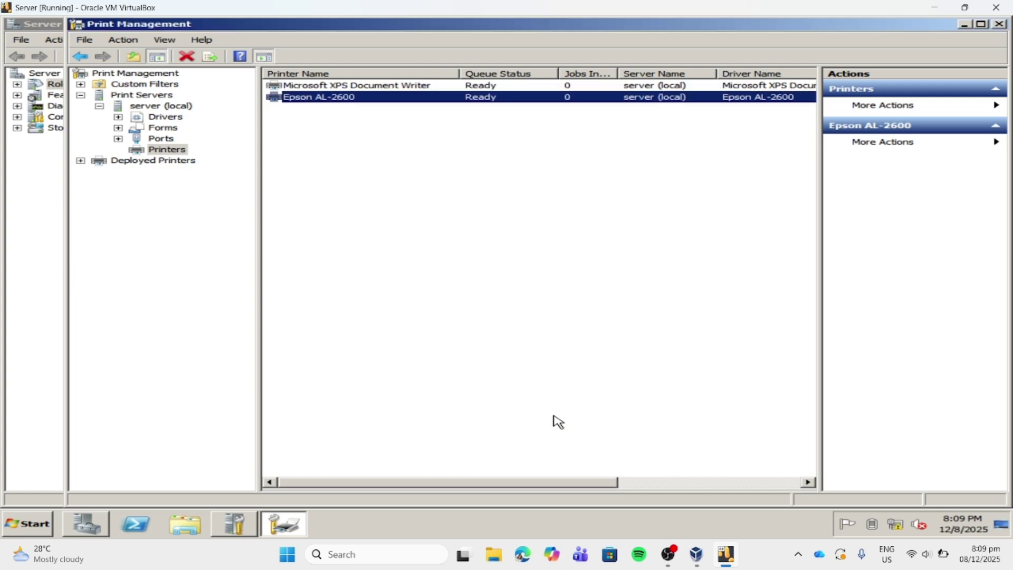
- Choose the Printer GPO under Redirection.css.com for deploying the Epson AL-2600 with Group Policy
right_click(536, 104)
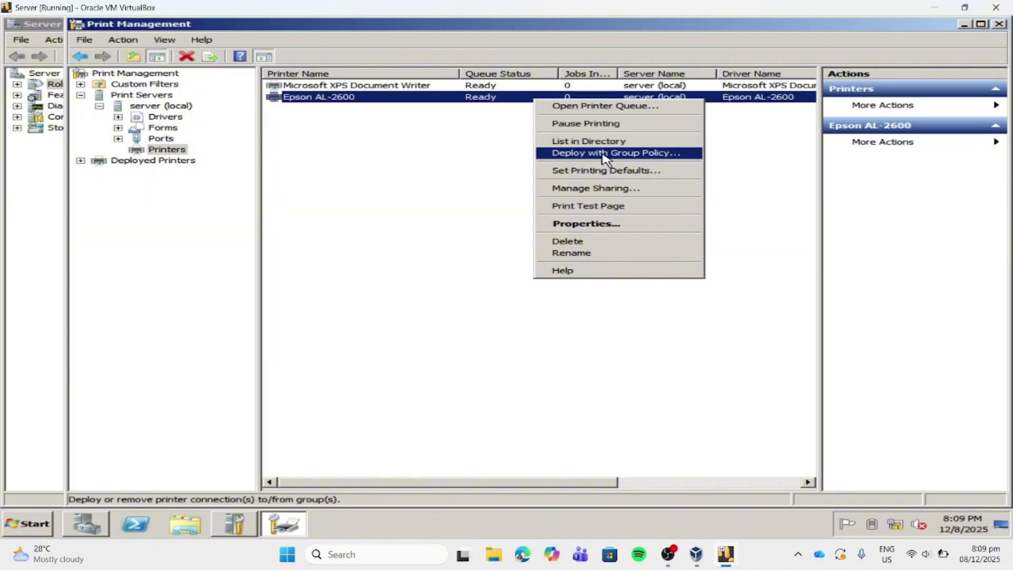
click(645, 158)
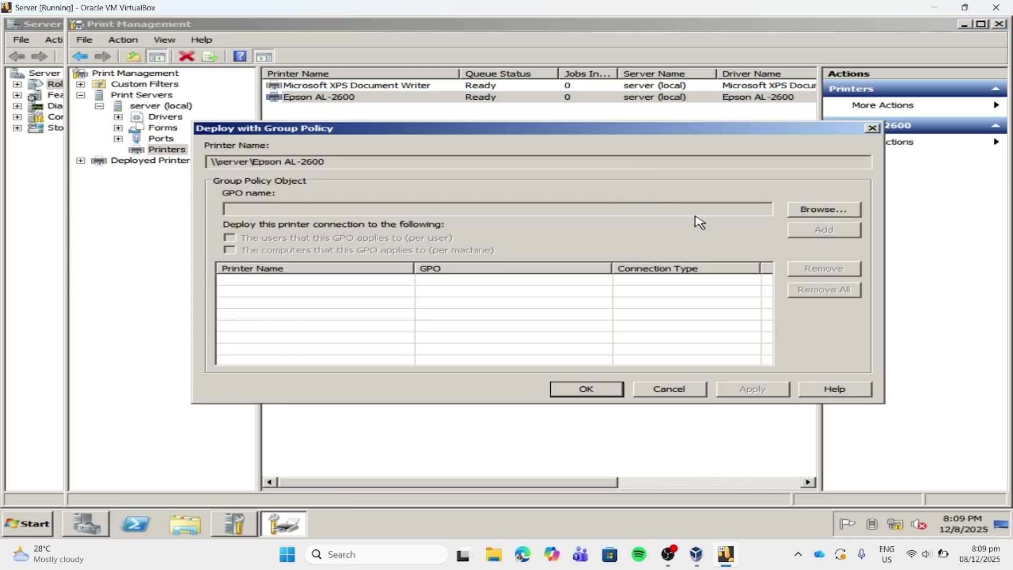
click(813, 213)
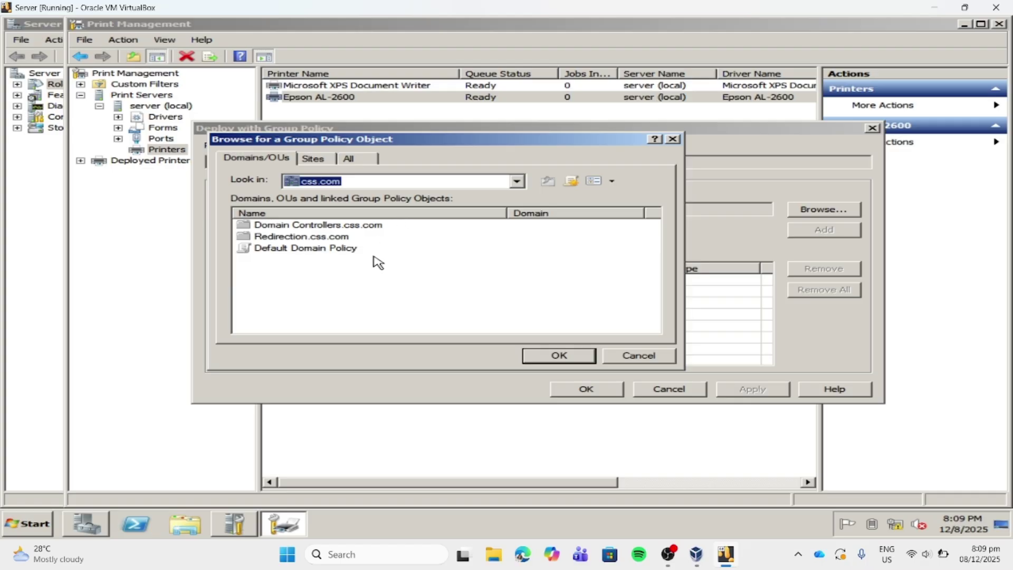
click(285, 237)
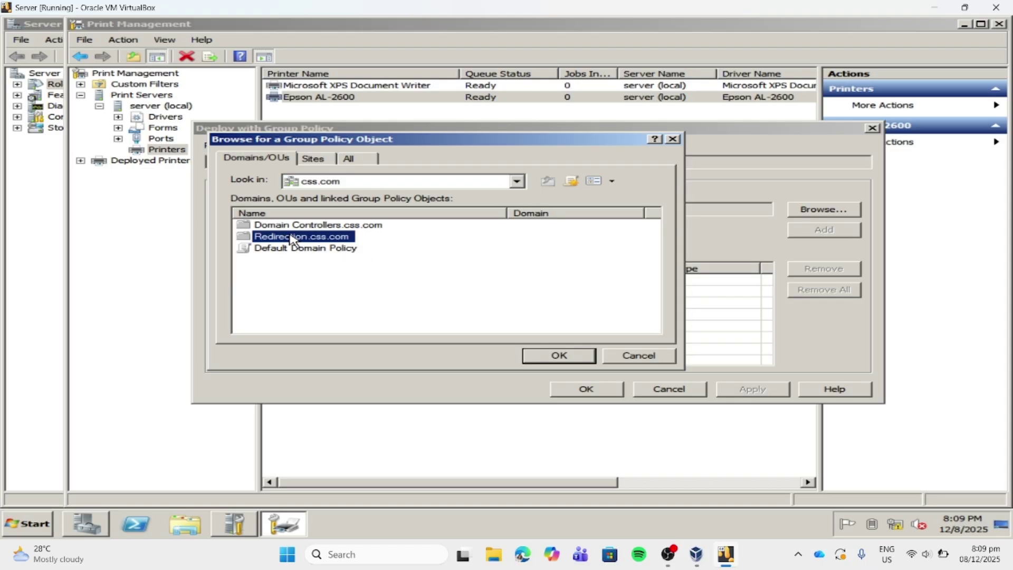
double_click(286, 239)
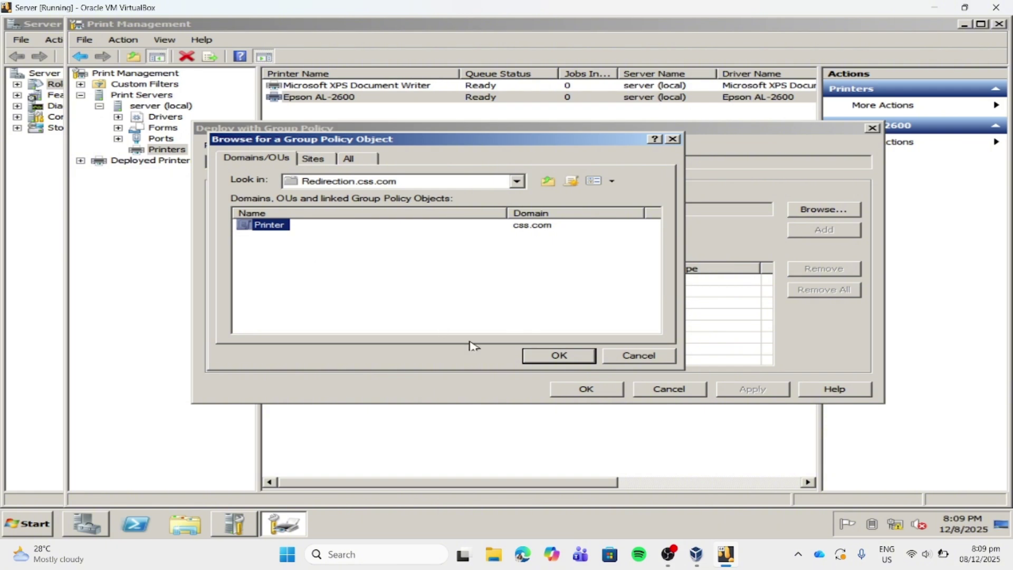
click(561, 356)
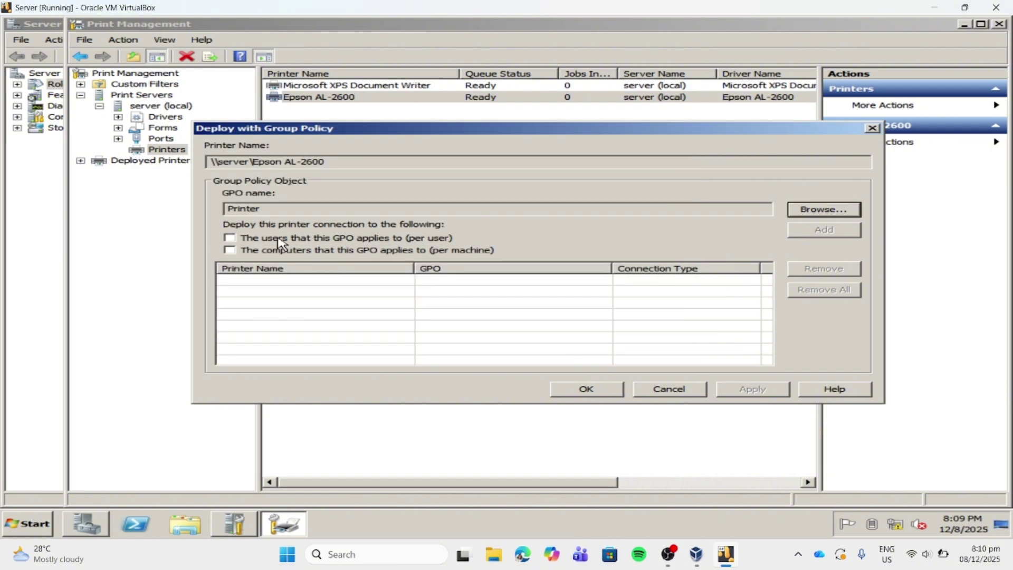
- Add a per-user deployment of the printer to the Printer GPO and apply it
click(228, 238)
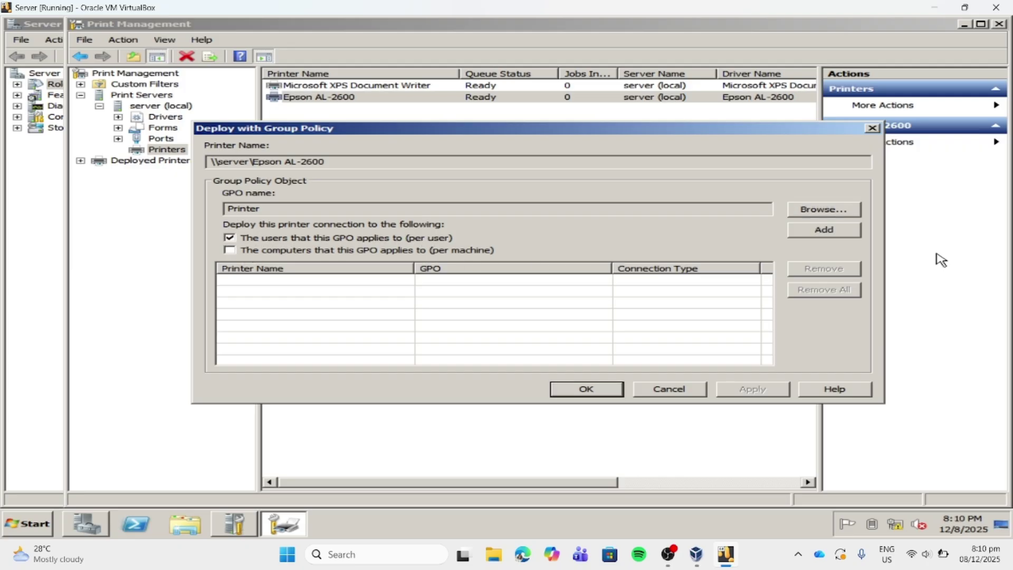
click(839, 231)
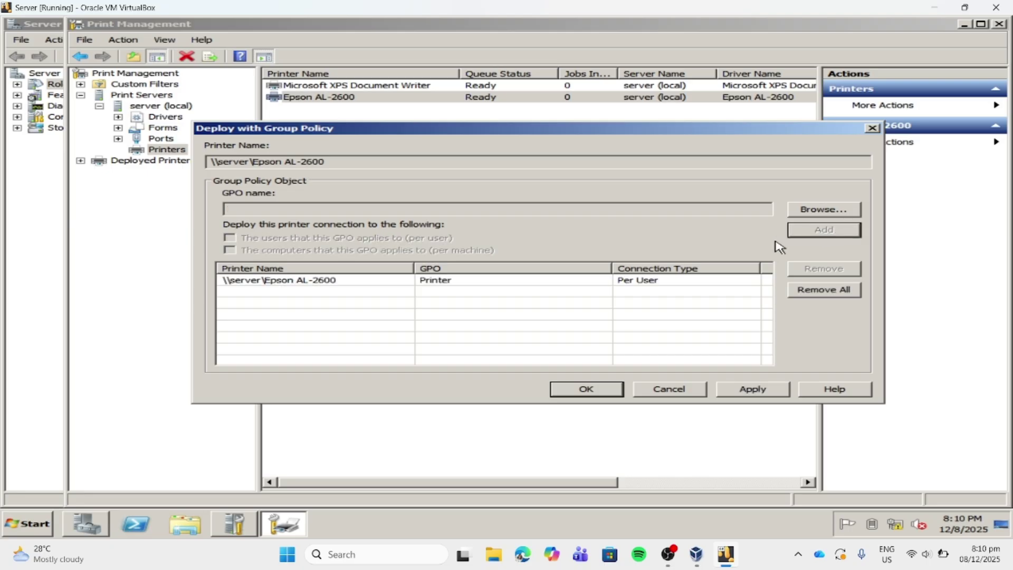
click(758, 392)
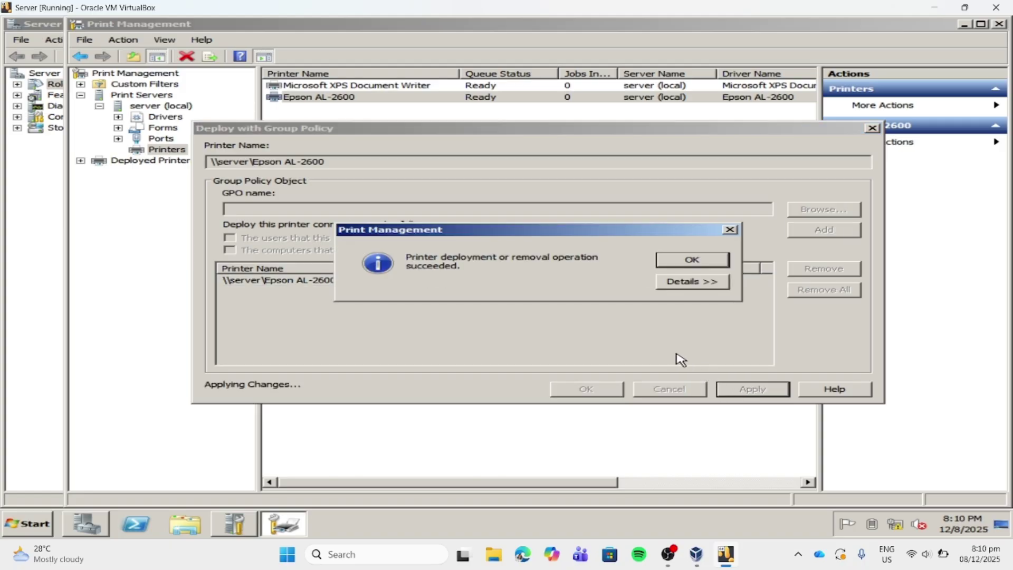
click(672, 263)
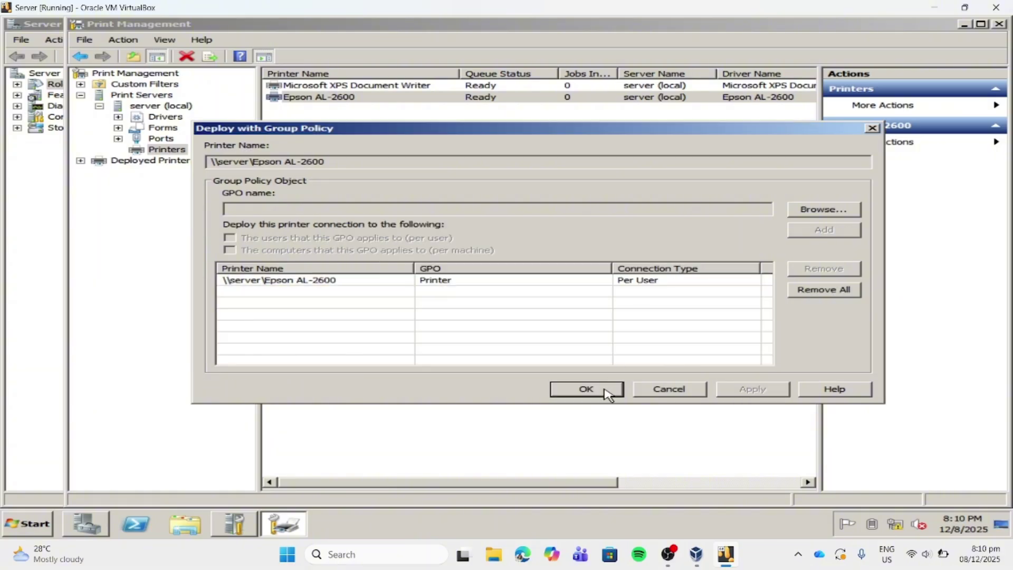
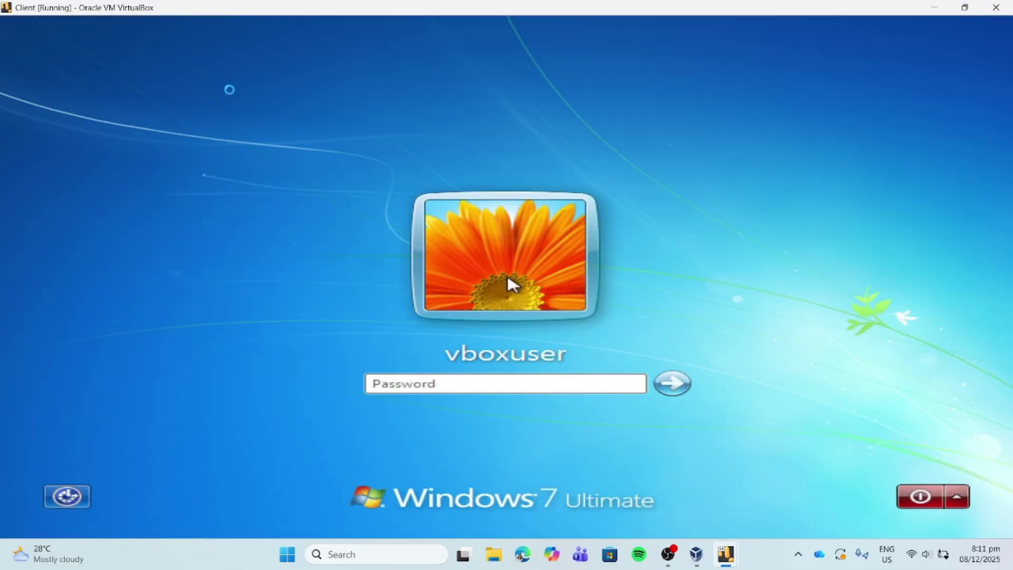
- Sign in to the Windows 7 client with the password and dismiss the activation prompt
text(***)
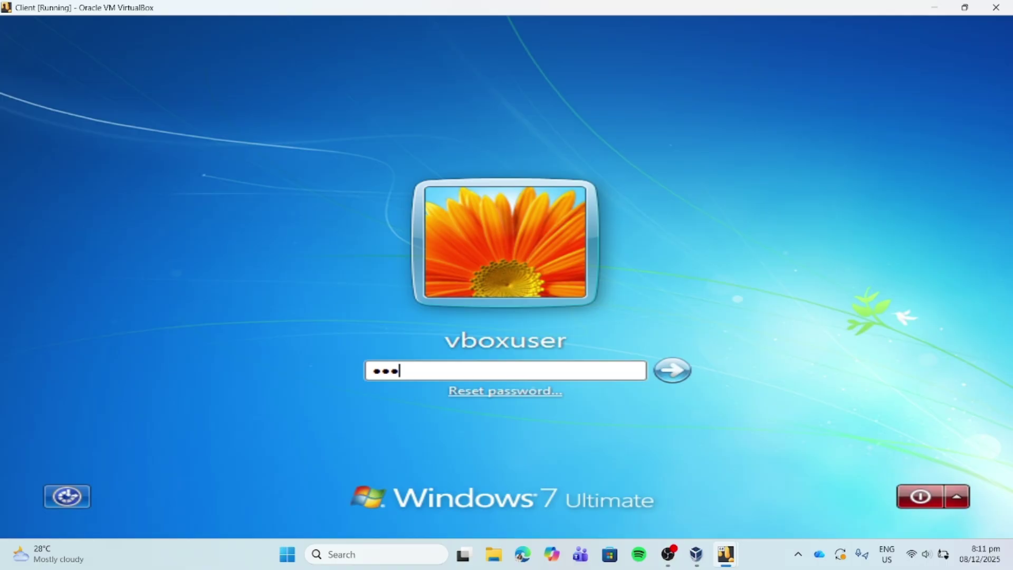
text(*****)
key(Return)
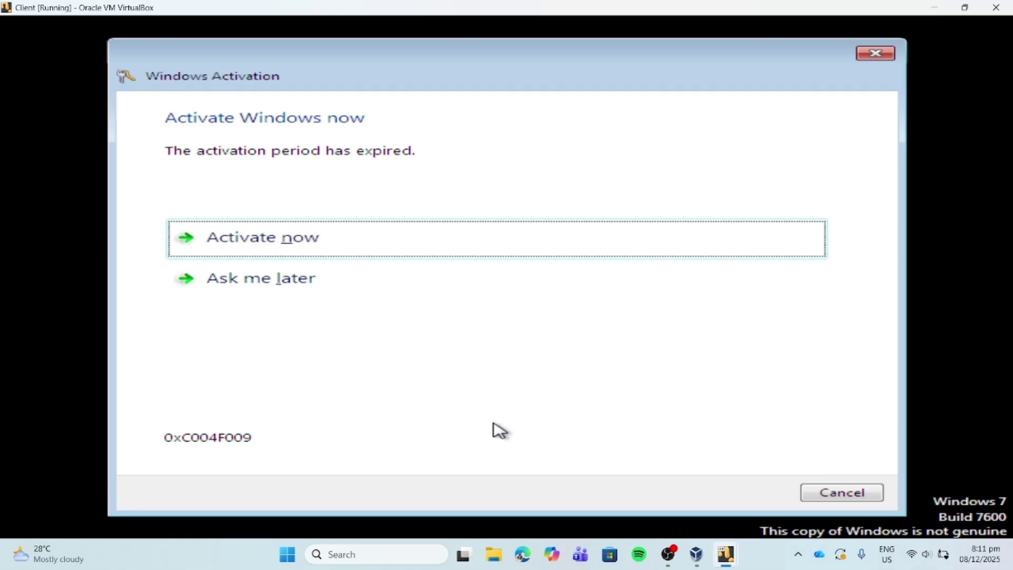
click(866, 56)
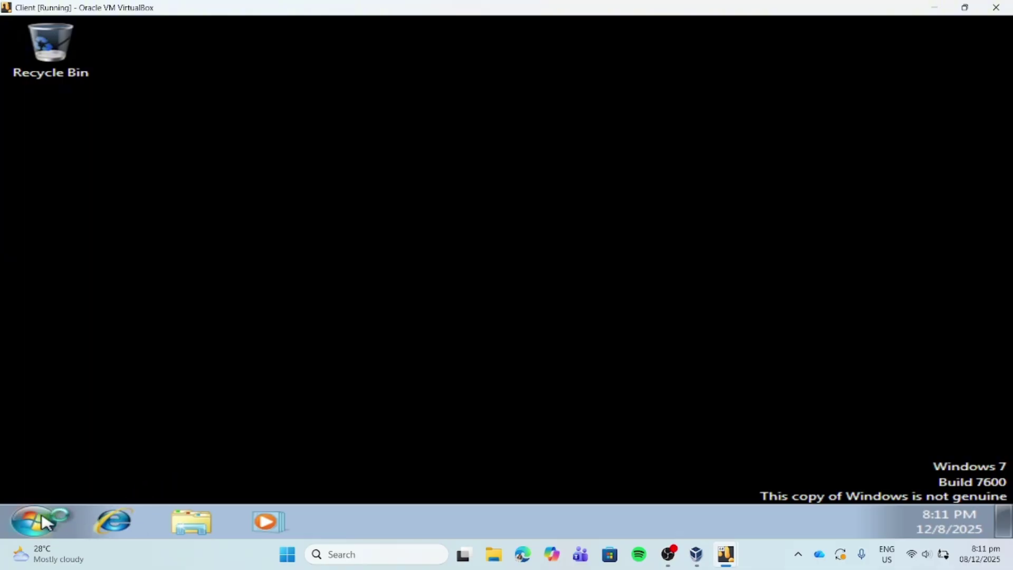
- Open the System properties page for Computer from the Start menu
click(38, 519)
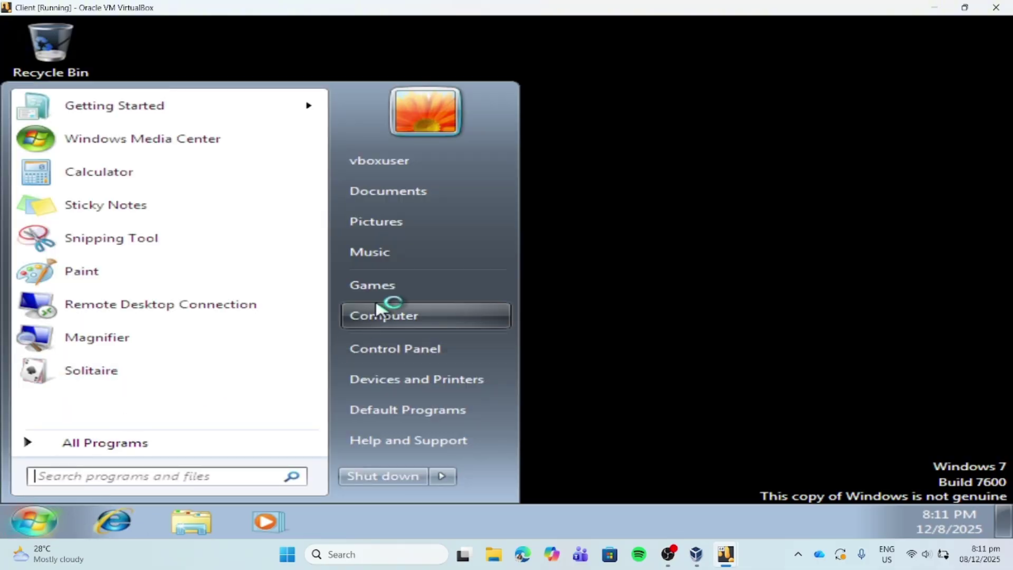
right_click(389, 315)
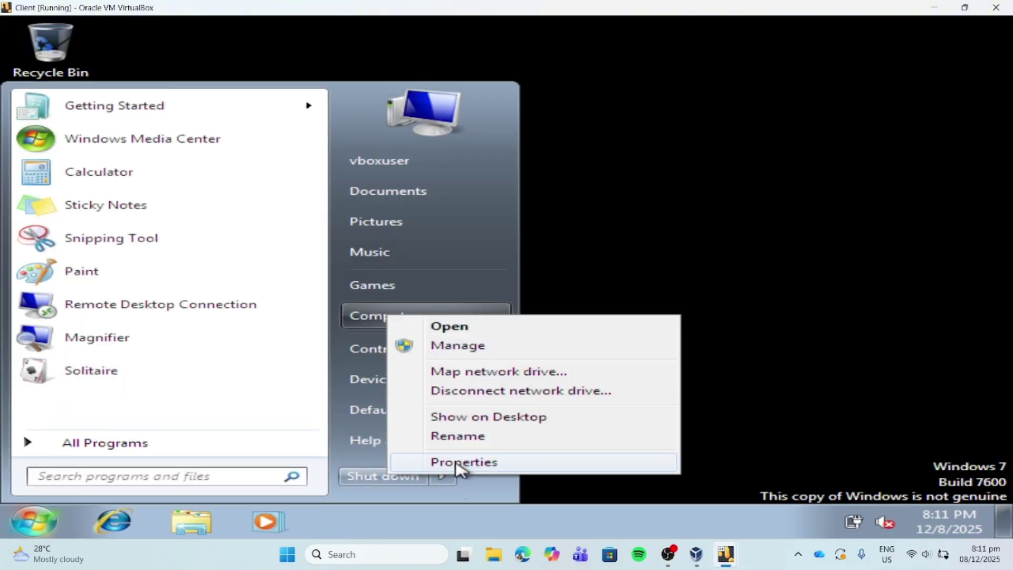
click(575, 463)
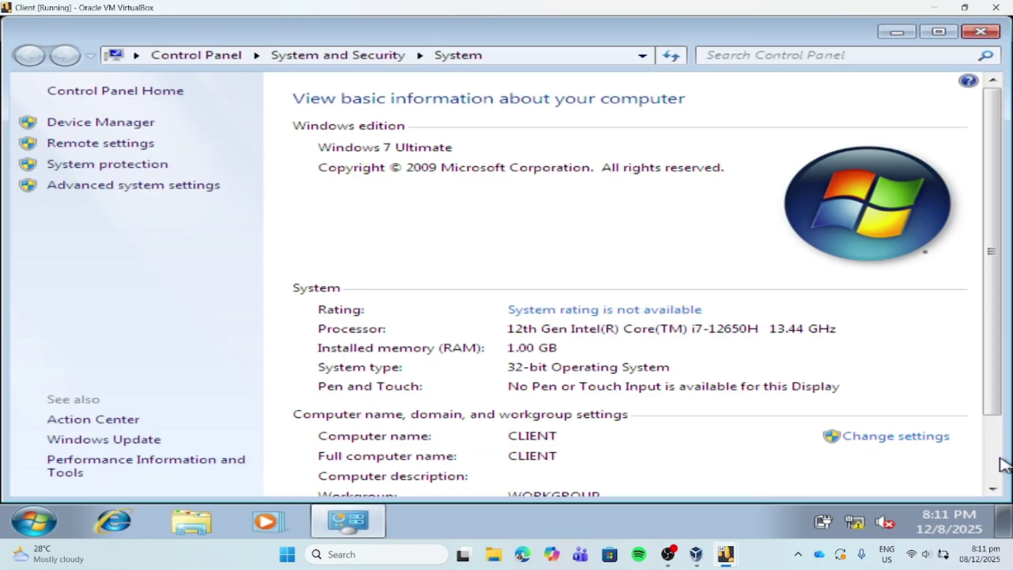
- Change the computer's membership from workgroup to the css.com domain
click(925, 437)
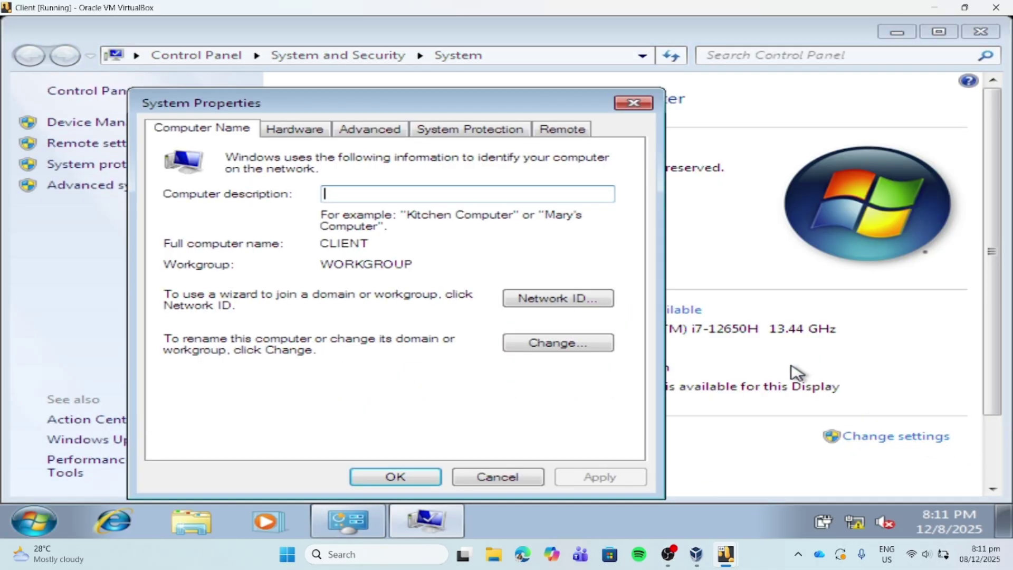
click(603, 347)
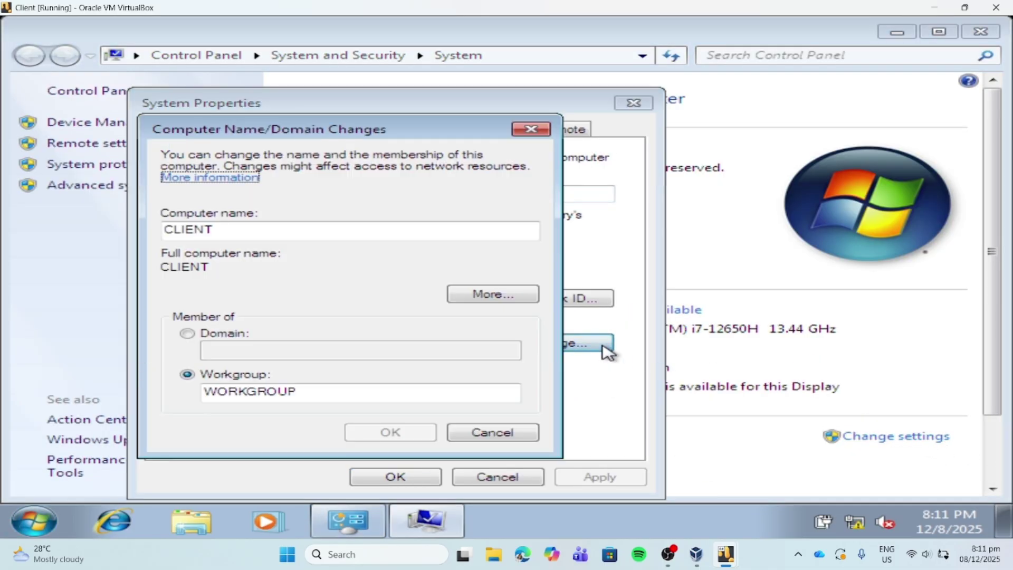
click(188, 334)
click(231, 349)
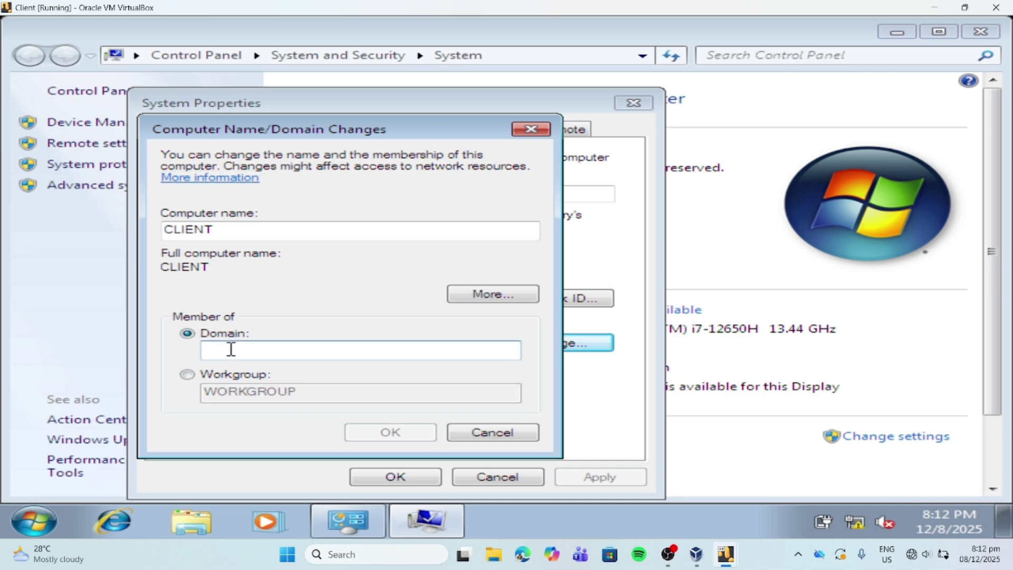
text(css.com)
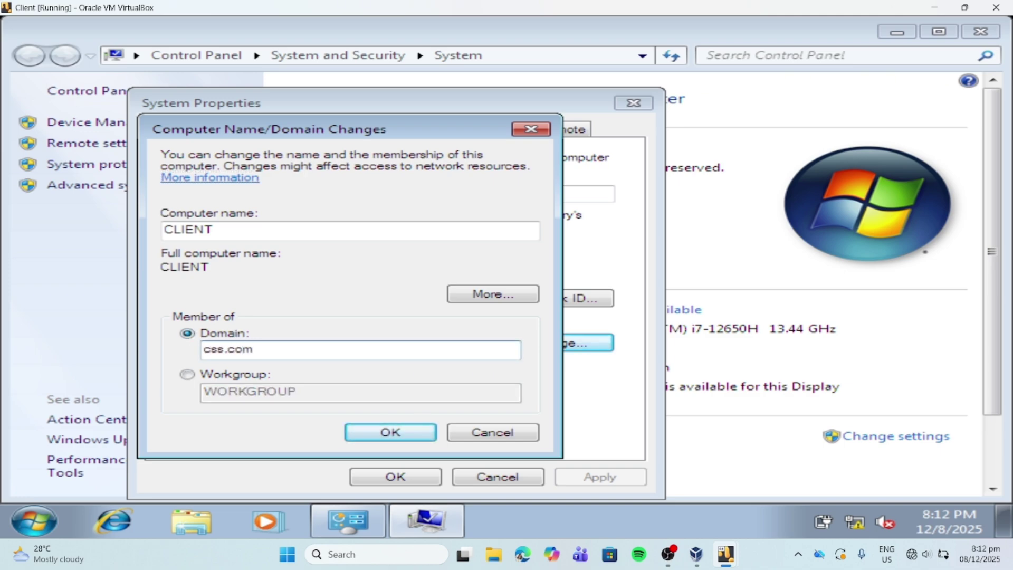
click(367, 431)
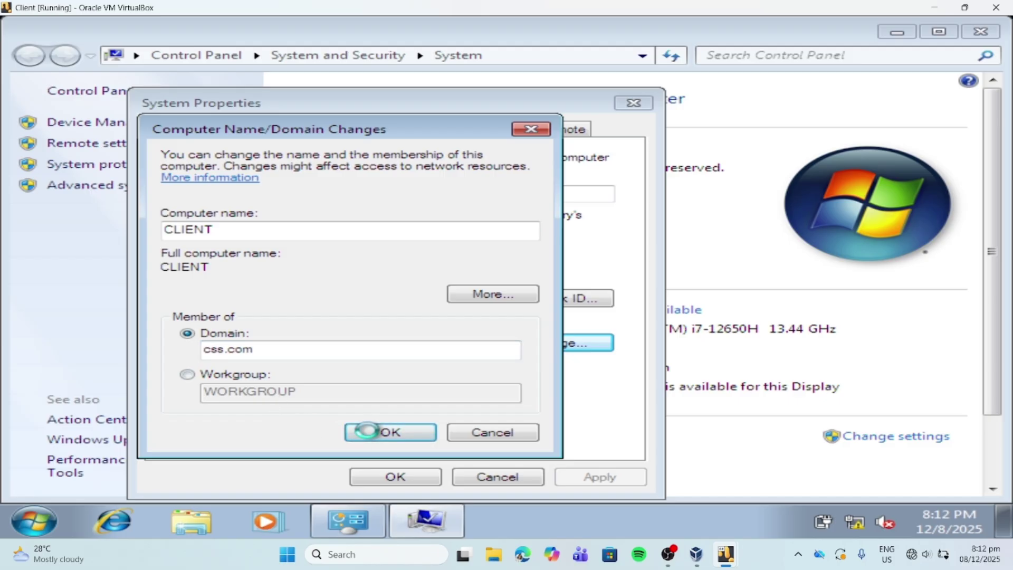
- Authenticate as Administrator, acknowledge the domain welcome and restart notices, and restart the client
text(Adm)
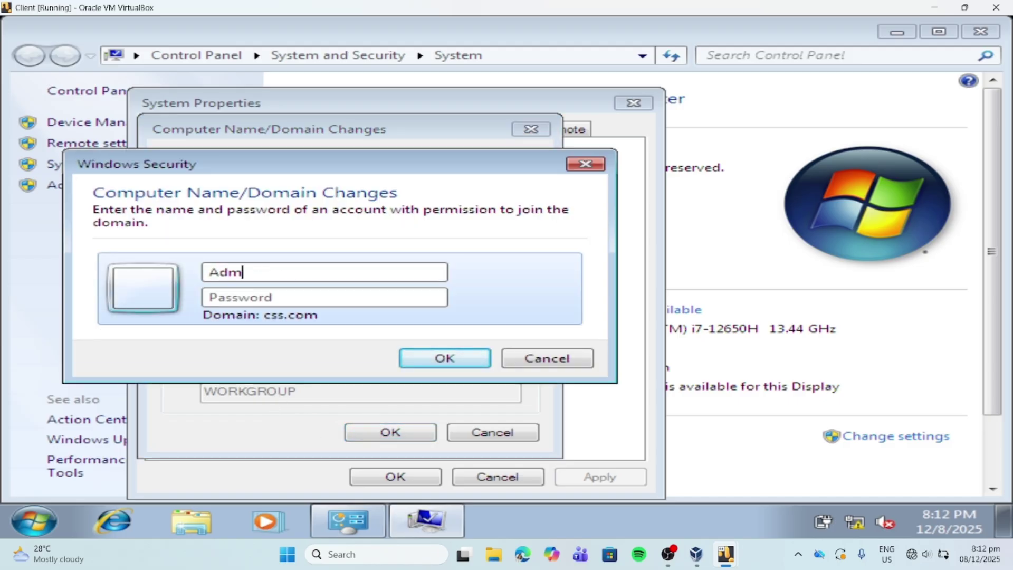
text(inistrator)
key(Tab)
text(********)
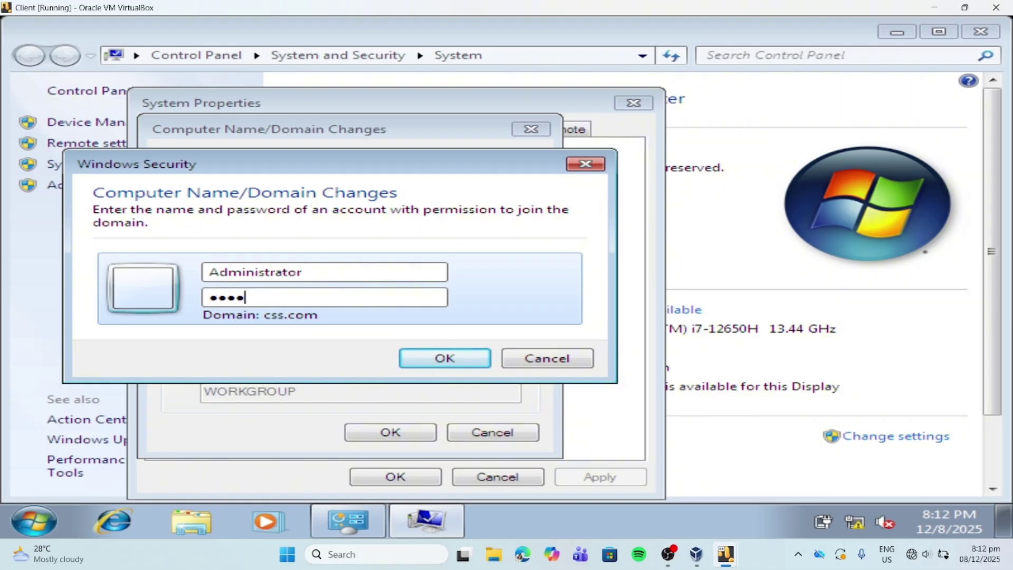
key(Return)
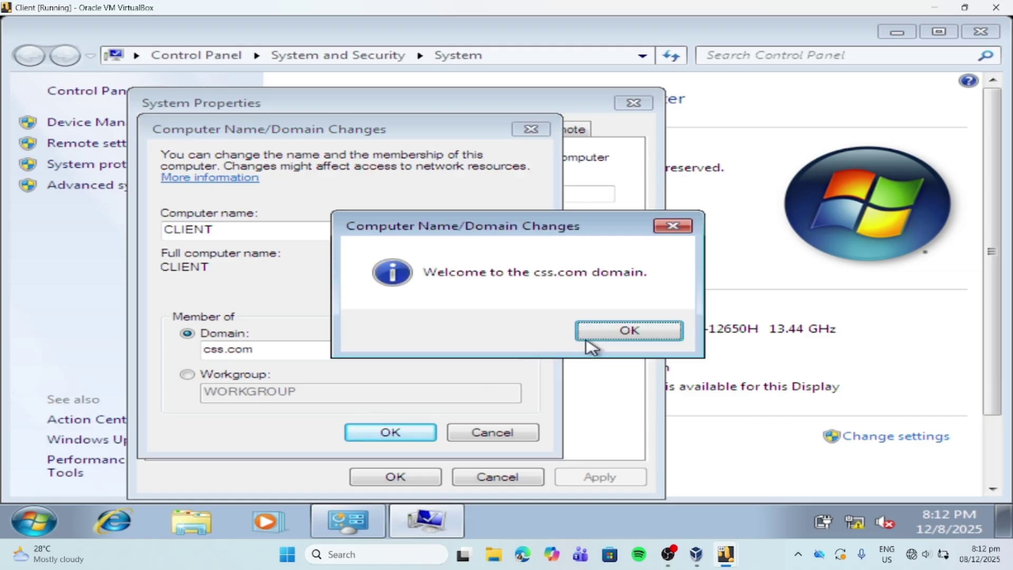
click(615, 334)
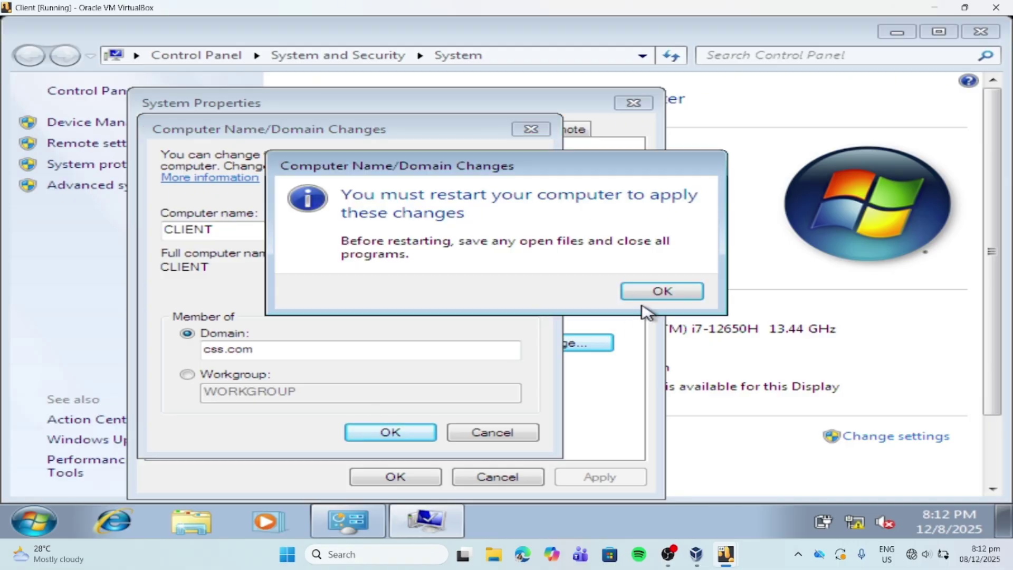
click(661, 290)
click(425, 479)
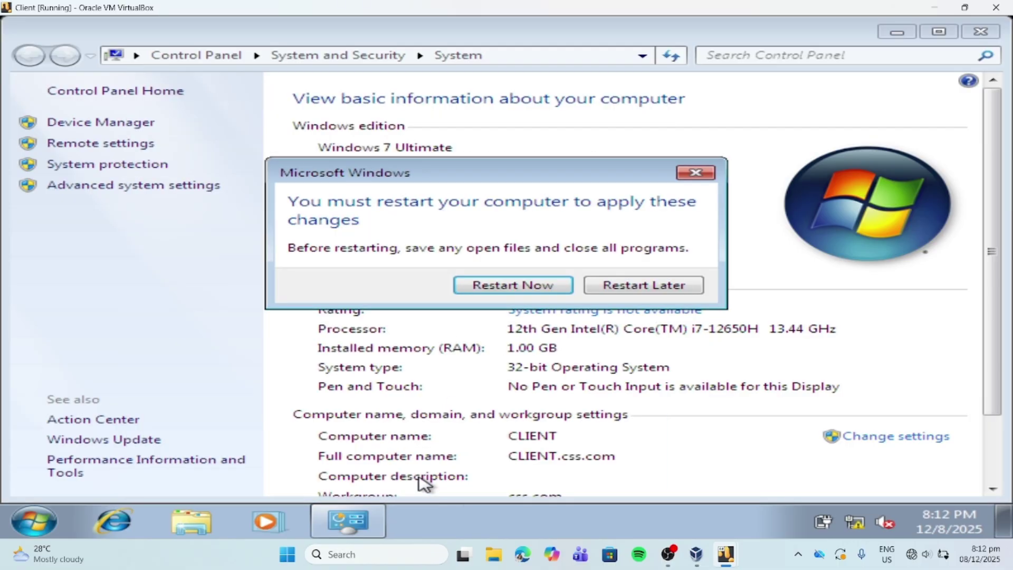
click(549, 290)
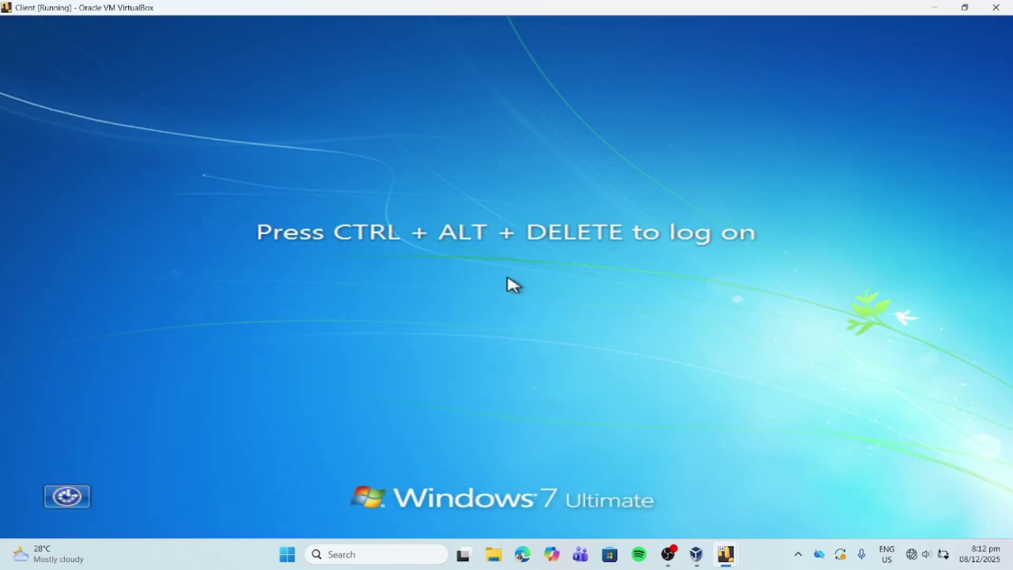
- Log on as Other User with the CSS domain username and password, then dismiss Windows Activation
key(ctrl+alt+Delete)
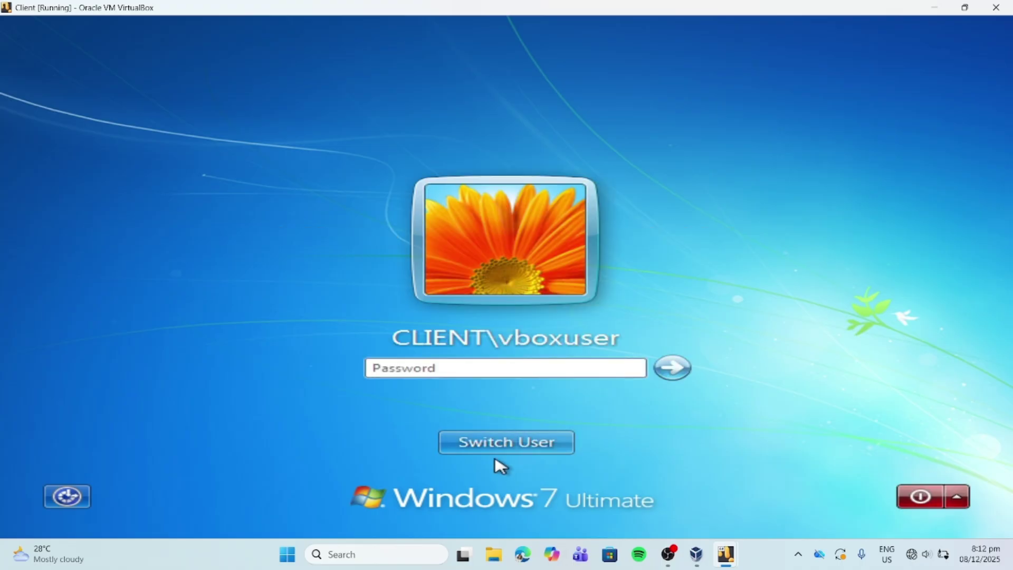
click(482, 450)
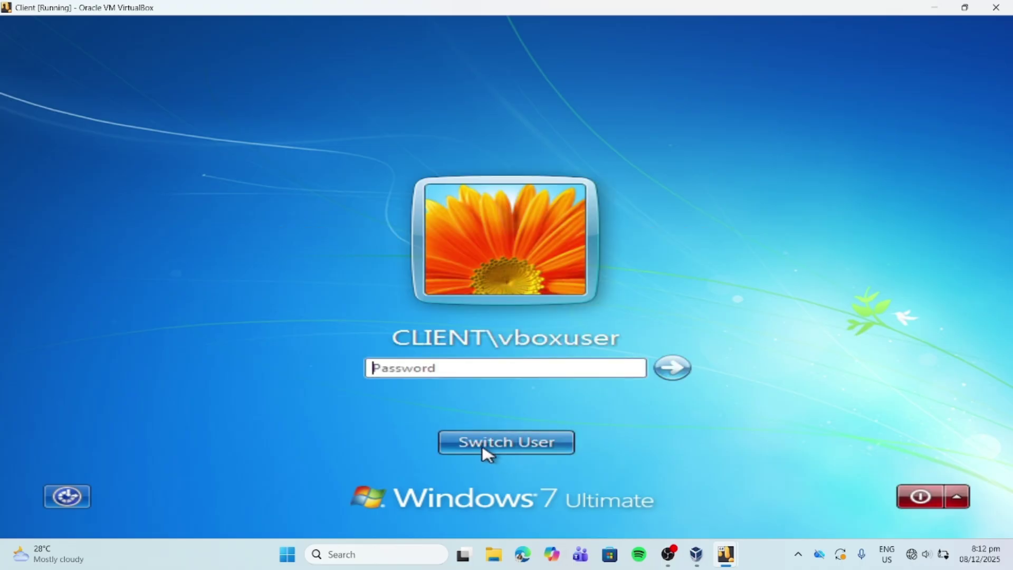
click(664, 303)
text(kat)
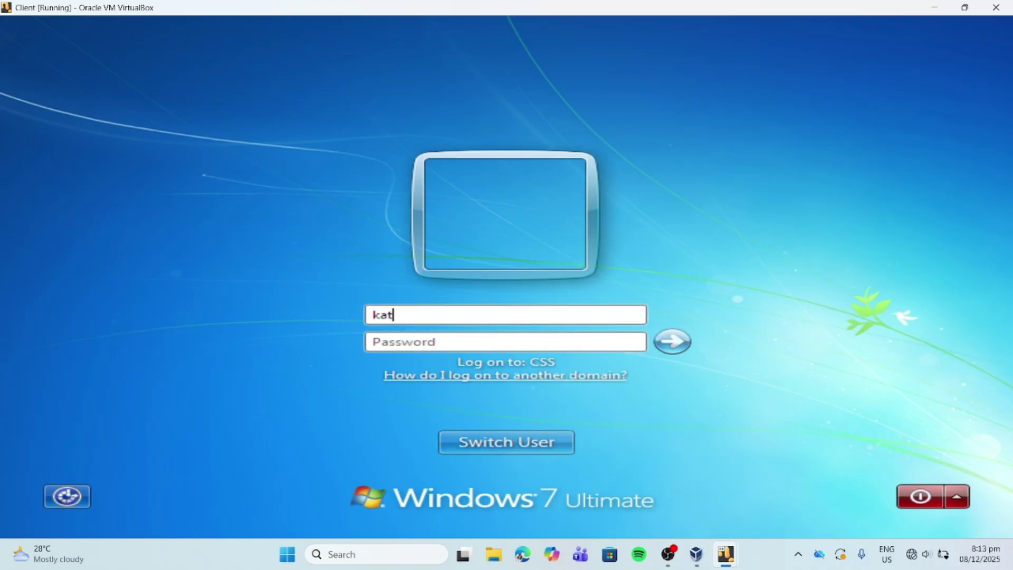
key(Tab)
text(••••••••)
key(Return)
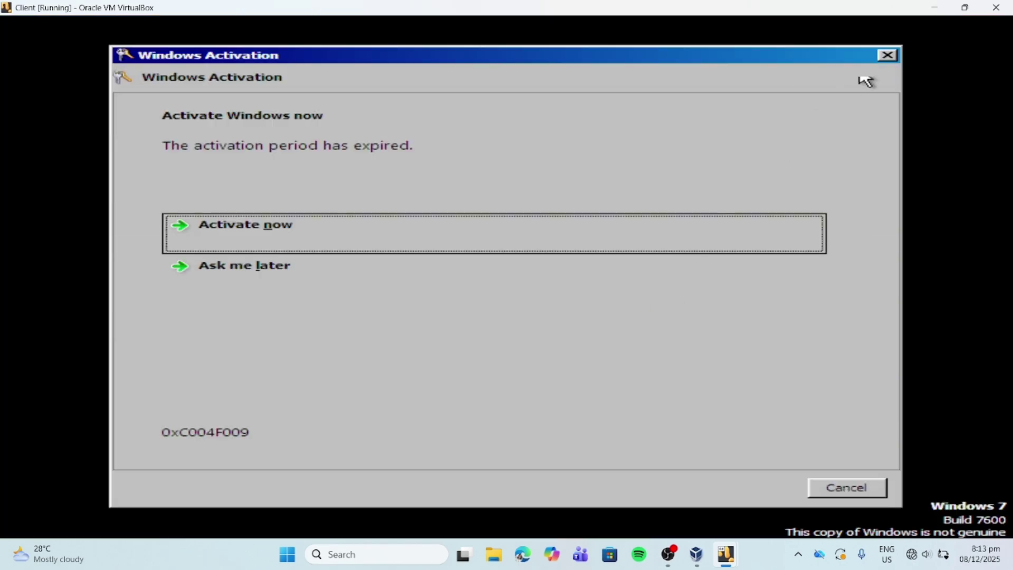
click(888, 56)
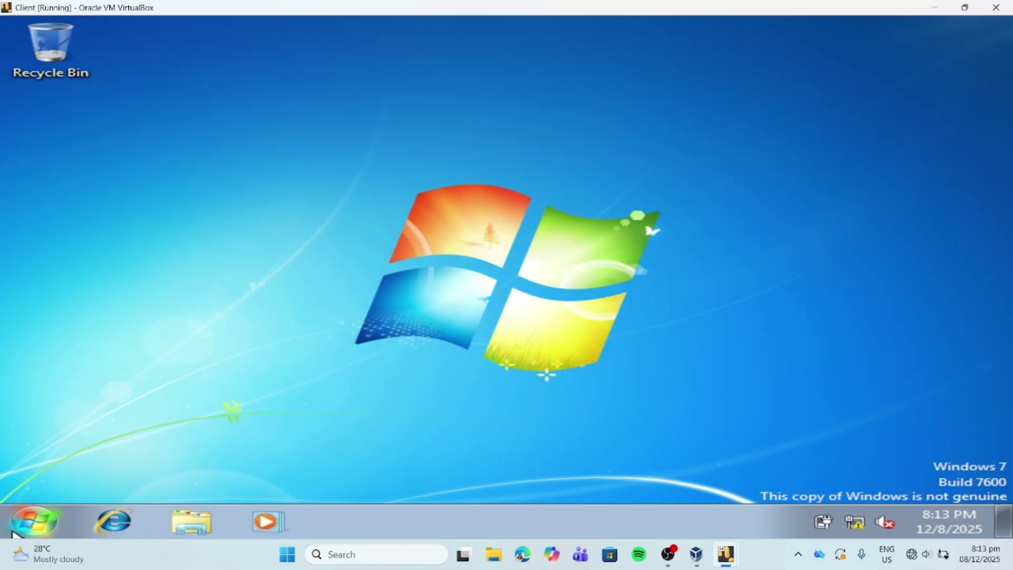
click(34, 521)
click(67, 478)
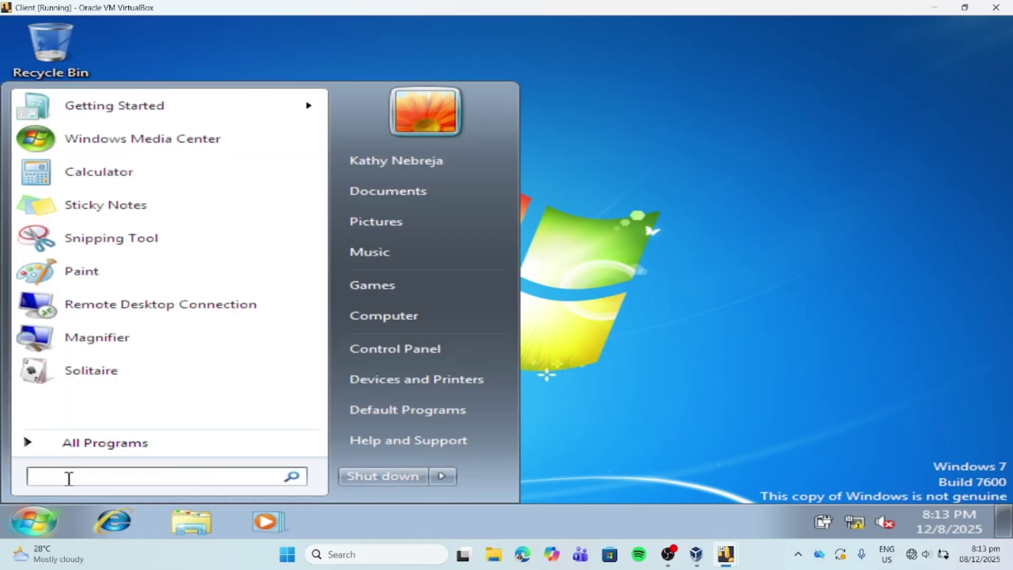
text(note)
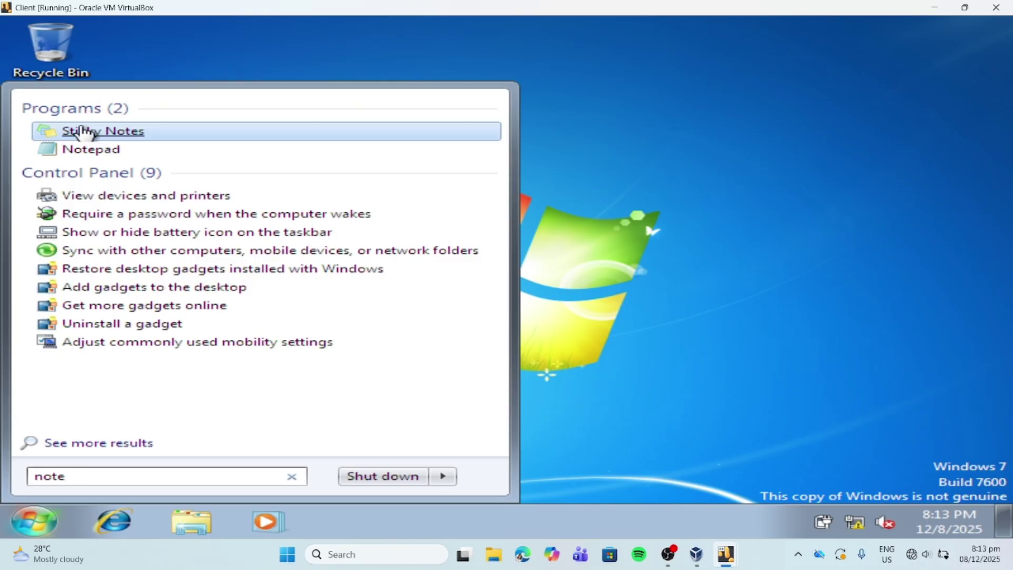
click(84, 152)
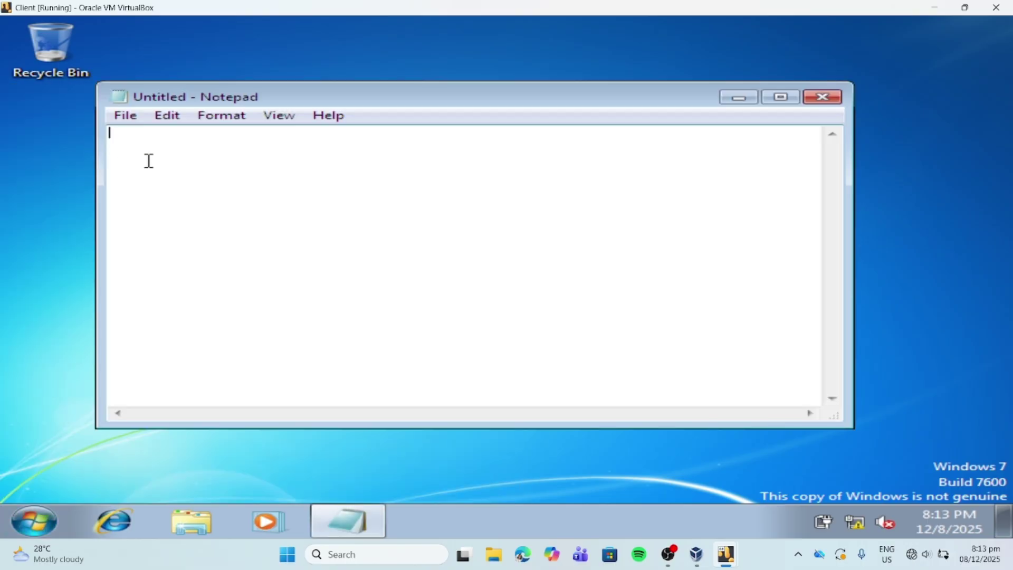
text(Hello w)
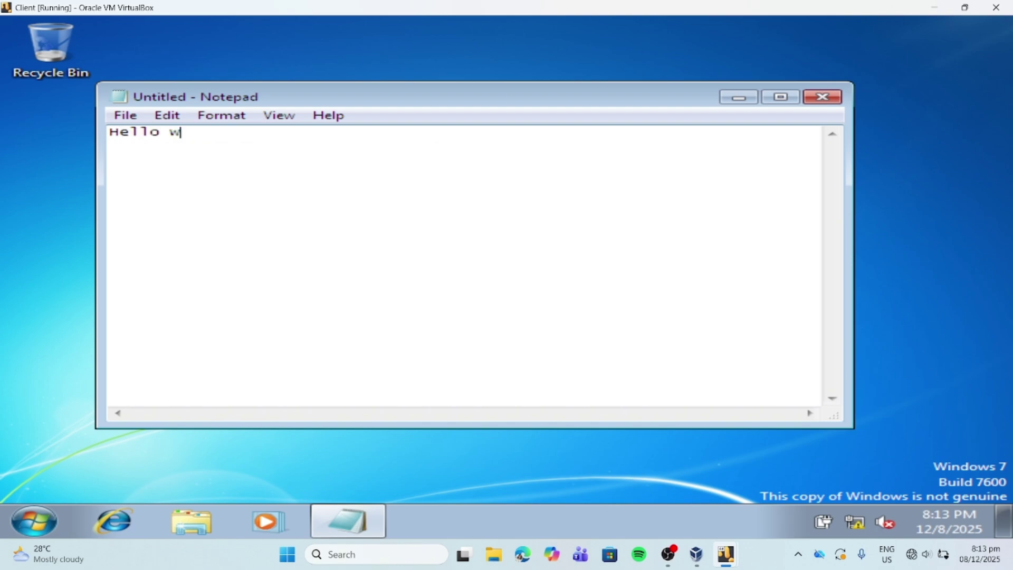
text(orld)
key(ctrl+p)
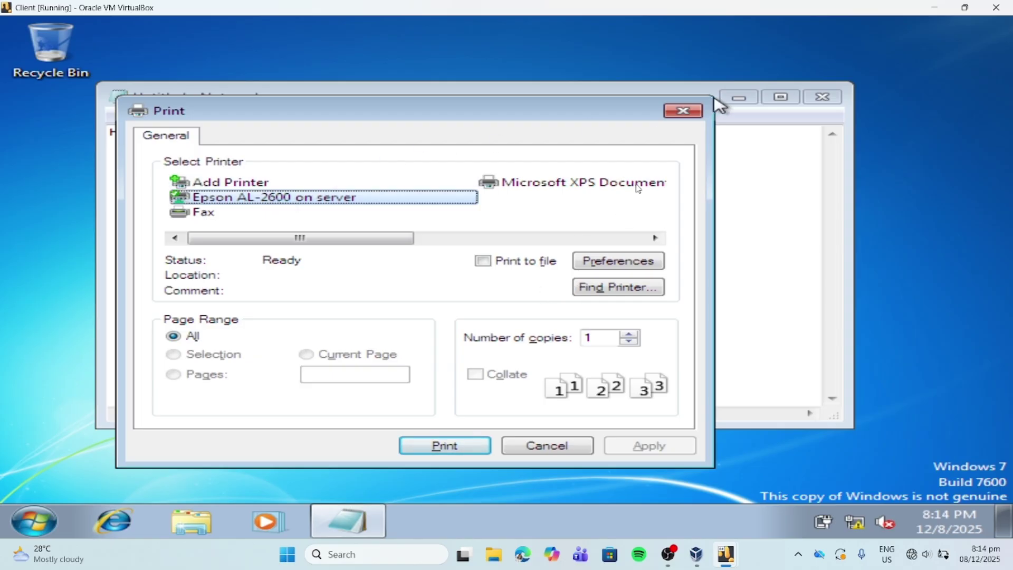
click(685, 112)
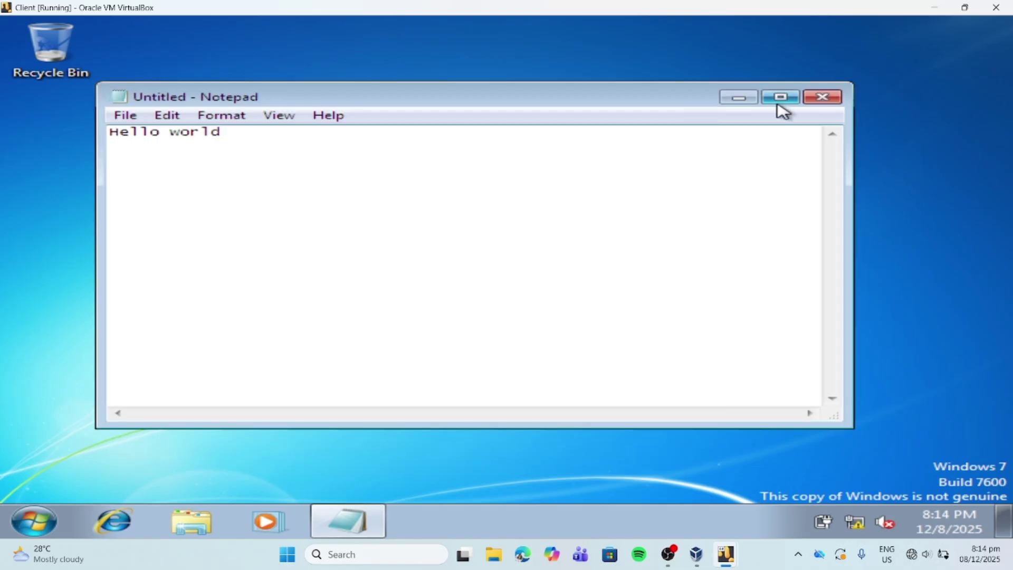
click(823, 100)
click(597, 269)
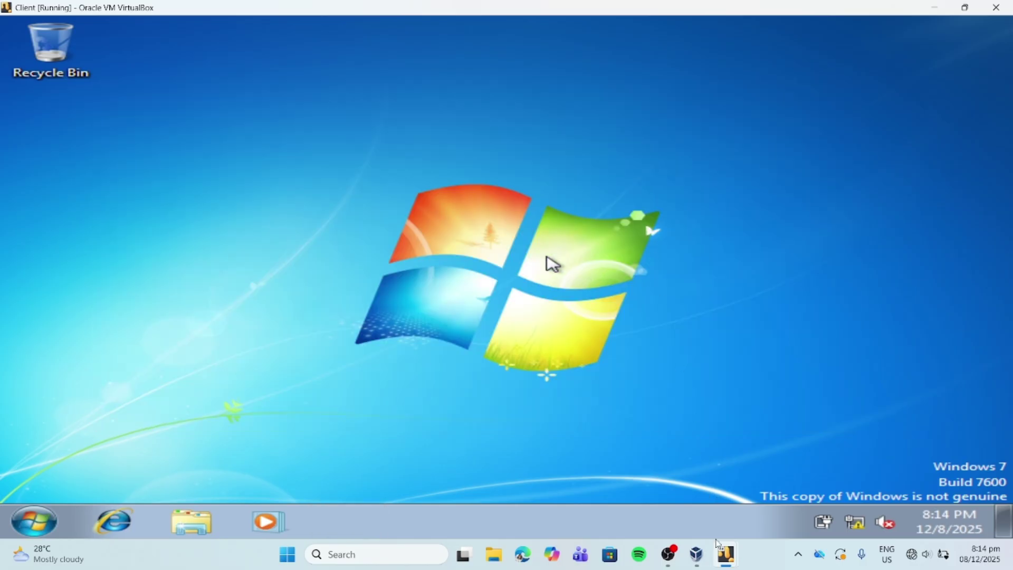
mouse_move(731, 564)
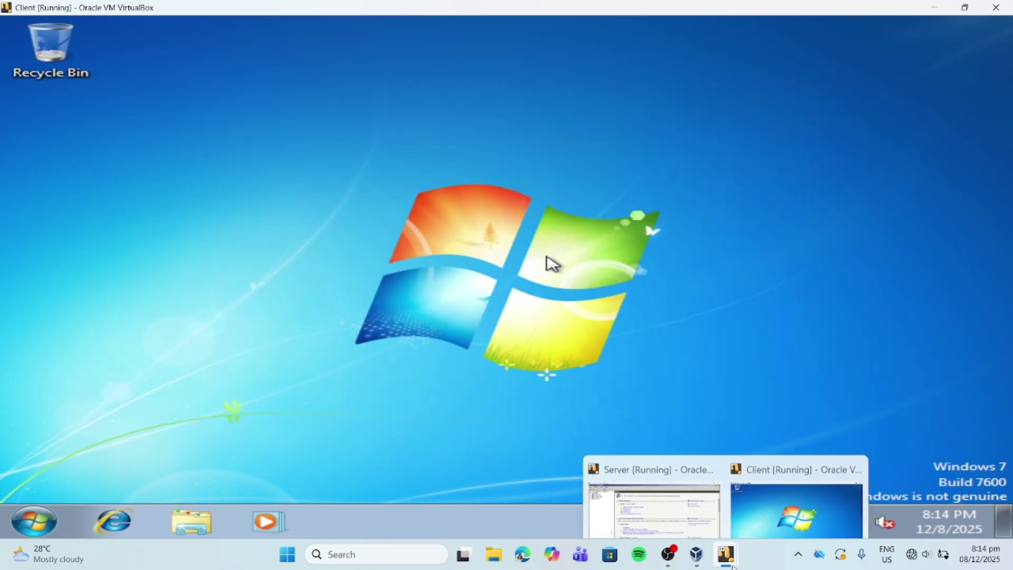
- On the Server VM, launch Active Directory Users and Computers from Administrative Tools
click(696, 475)
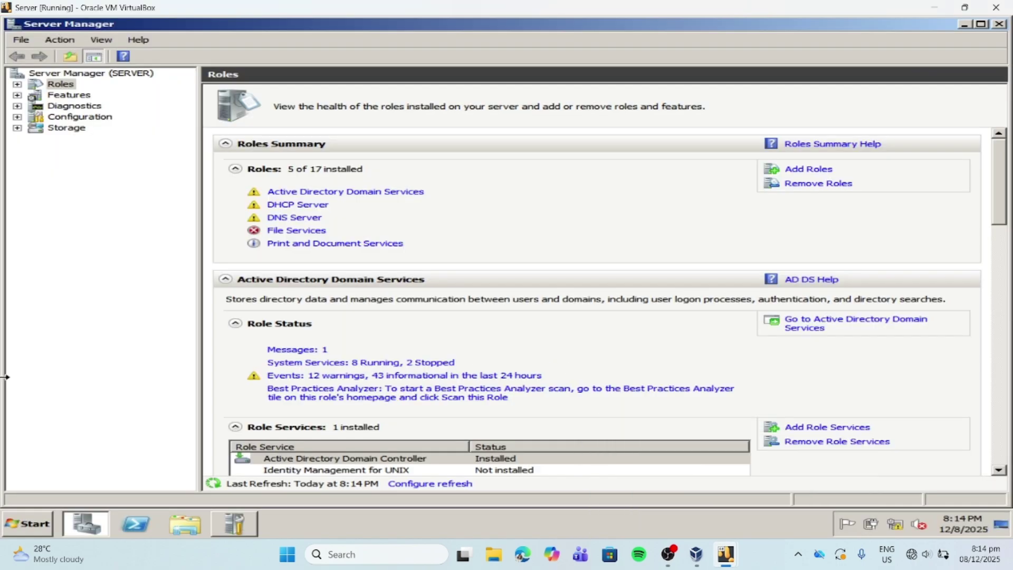
click(39, 528)
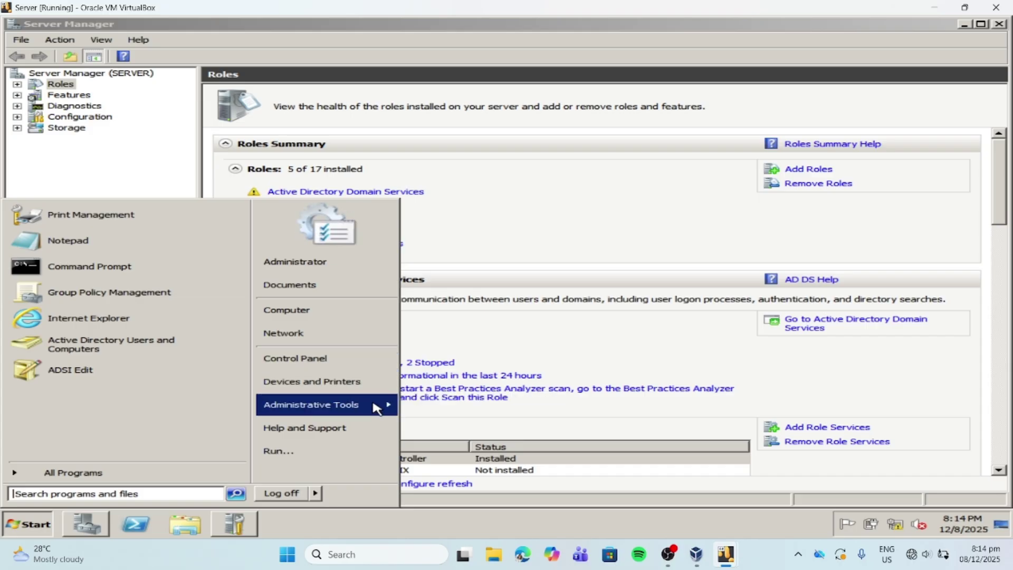
mouse_move(373, 405)
click(529, 110)
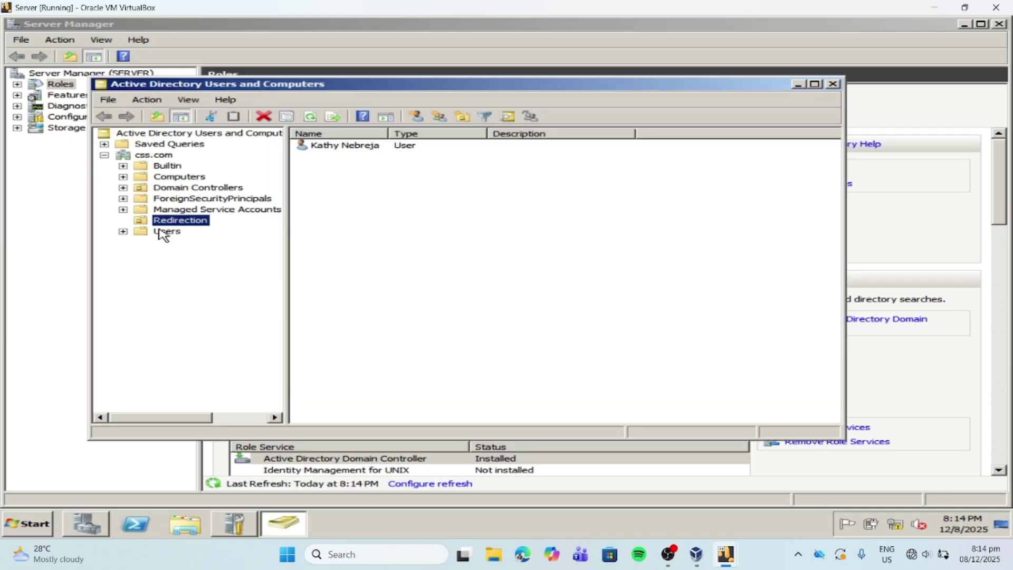
- In the css.com Users container, copy the Administrator account to start a new user
click(165, 232)
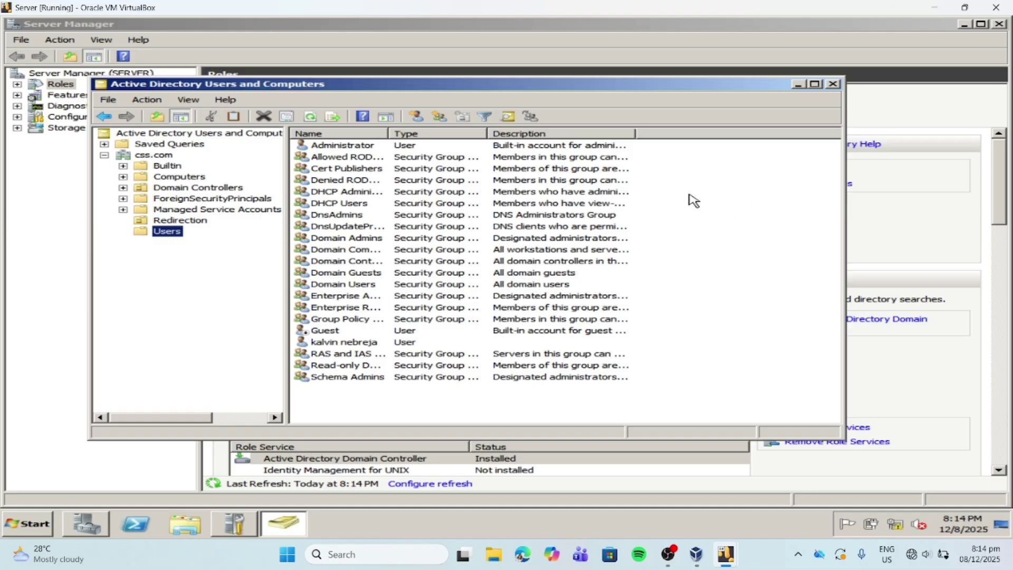
click(368, 149)
right_click(368, 149)
click(400, 158)
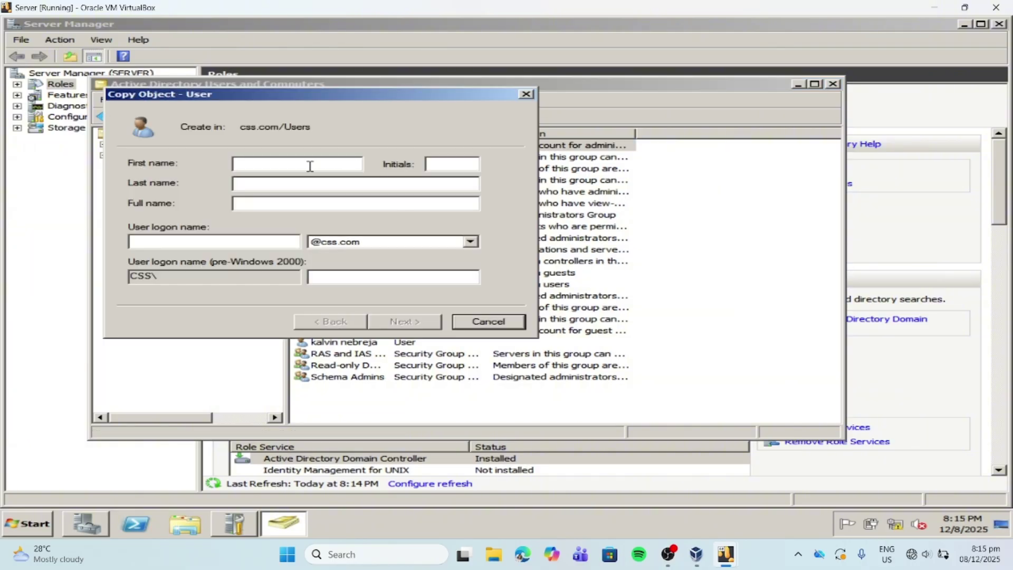
- Enter the new user's first name, last name and user logon name
click(252, 183)
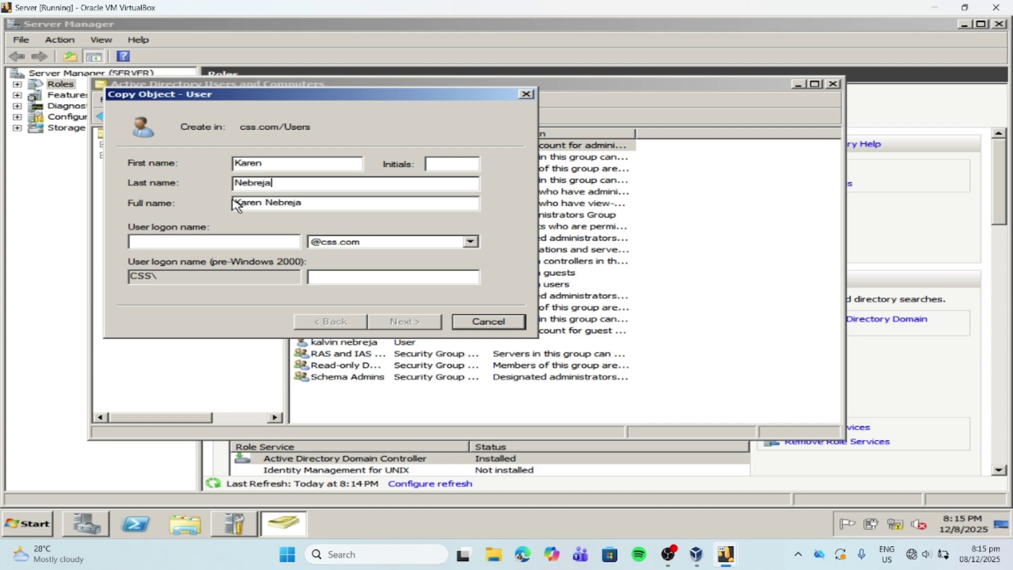
click(203, 240)
text(ren)
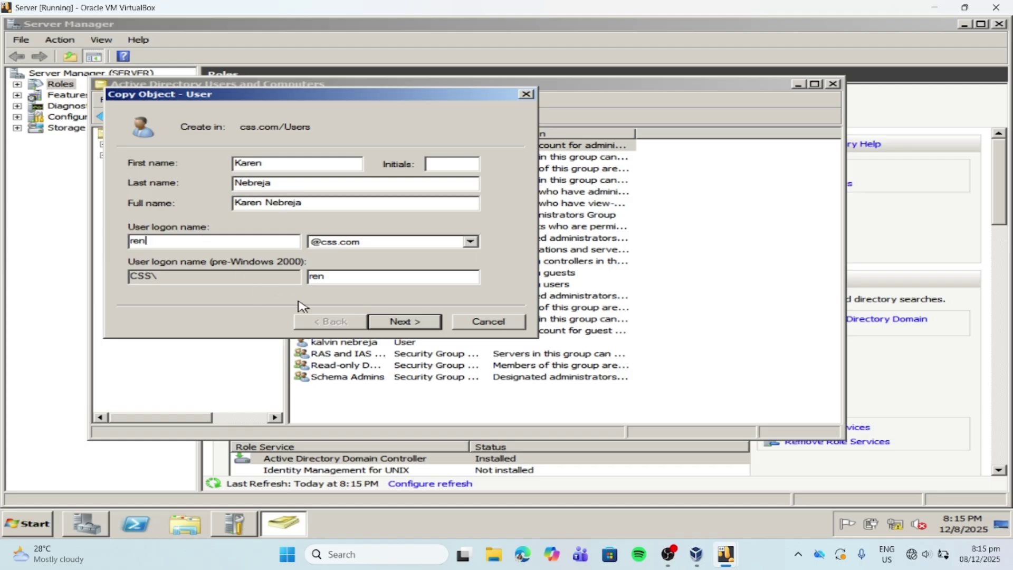
- Set and confirm the new user's password, then finish the wizard
click(376, 320)
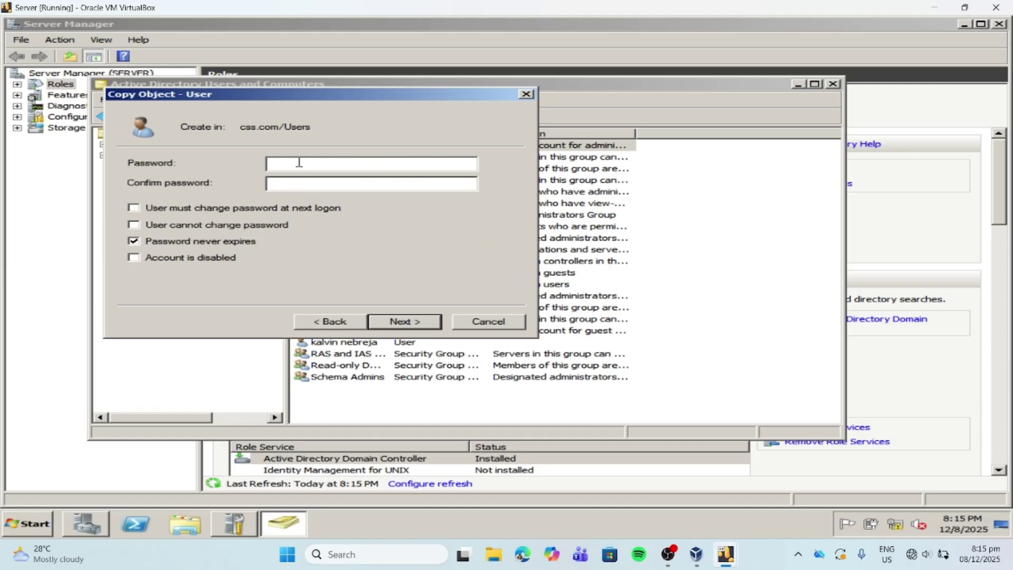
text(••••••••••••••••••)
click(403, 323)
click(406, 324)
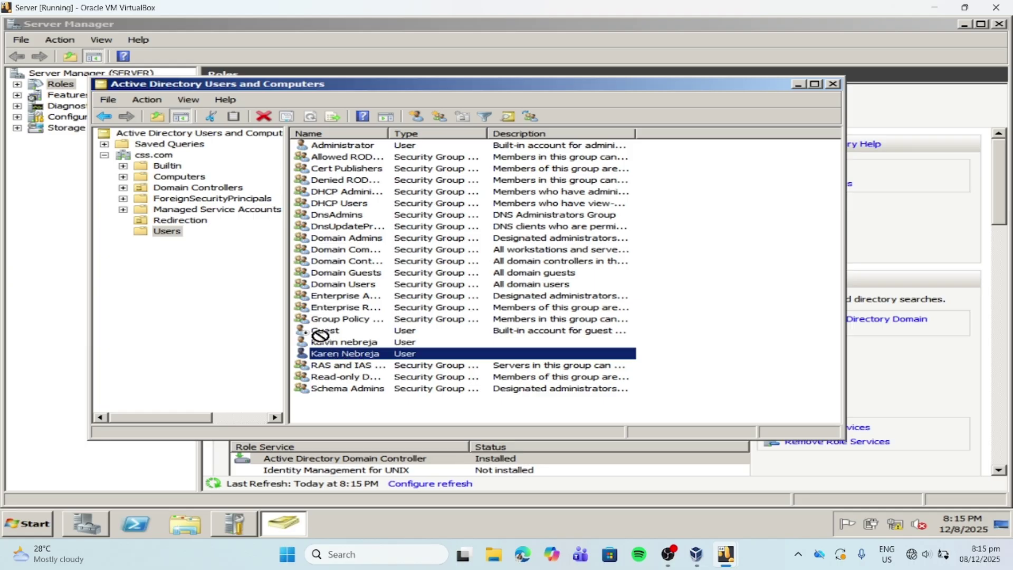
- Drag the new user onto the Redirection OU and confirm the move
click(182, 212)
drag(182, 211, 192, 225)
click(417, 300)
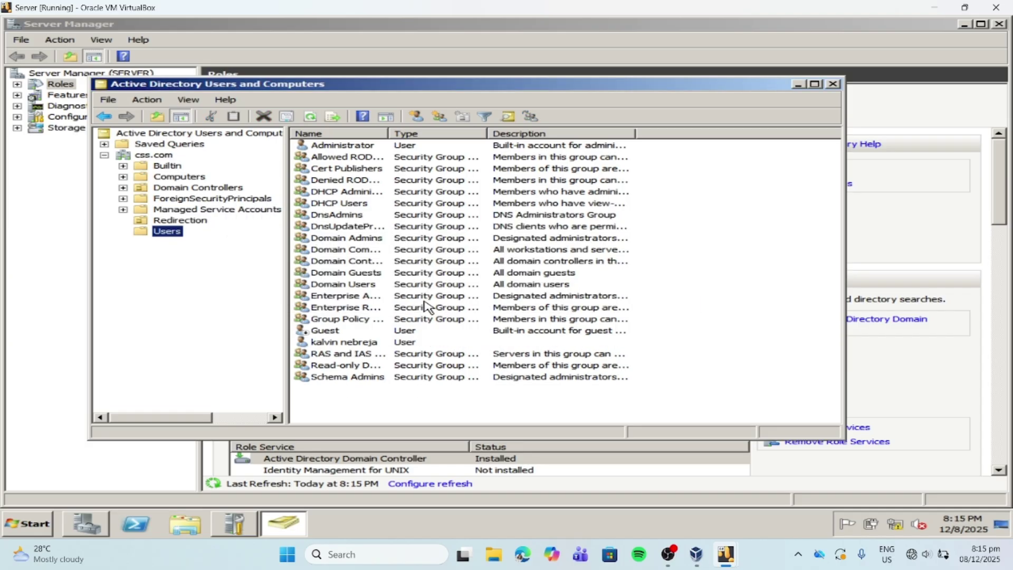
click(365, 348)
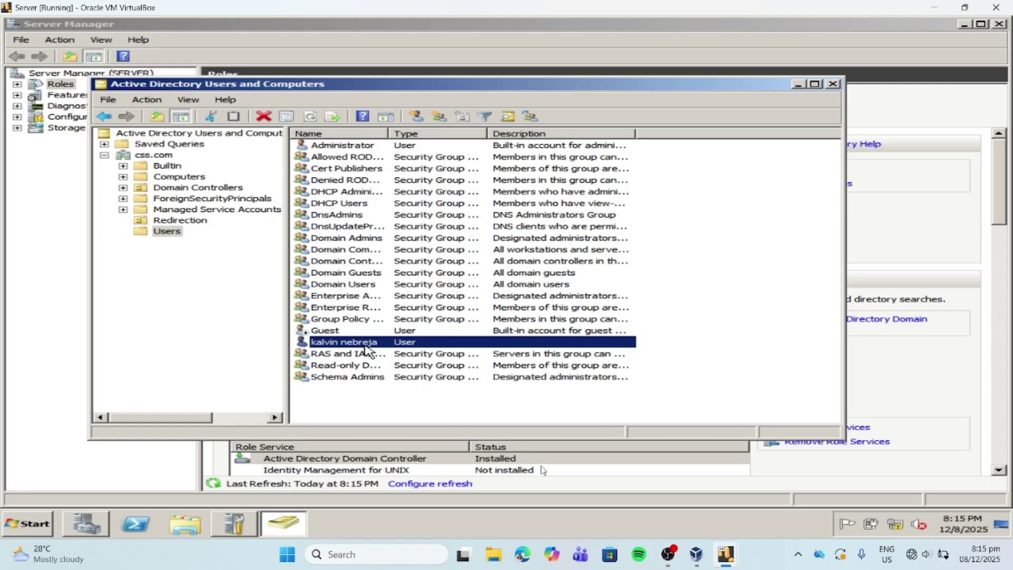
- On the client VM, choose Switch user from the Start menu's shutdown options
mouse_move(727, 555)
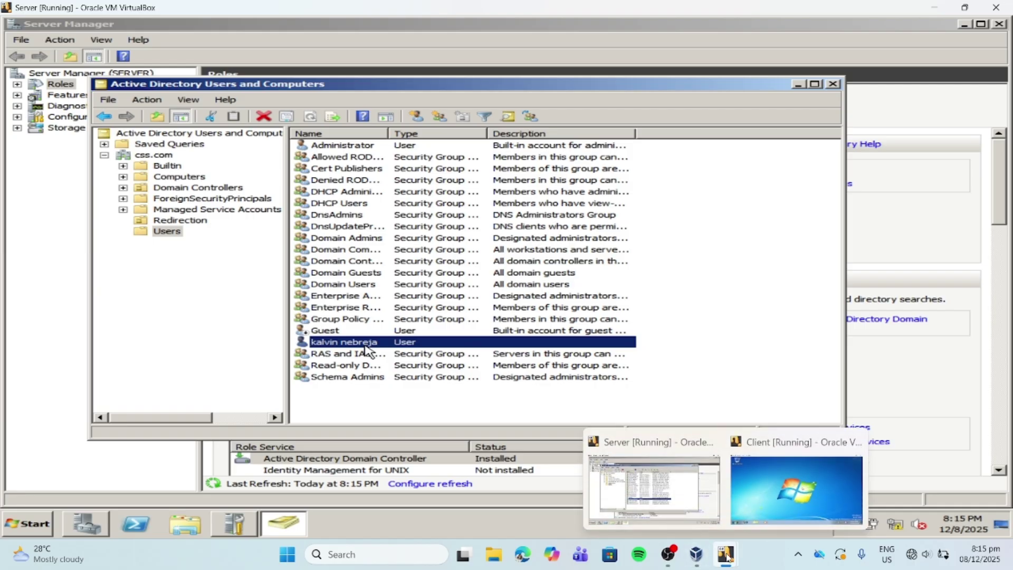
click(752, 495)
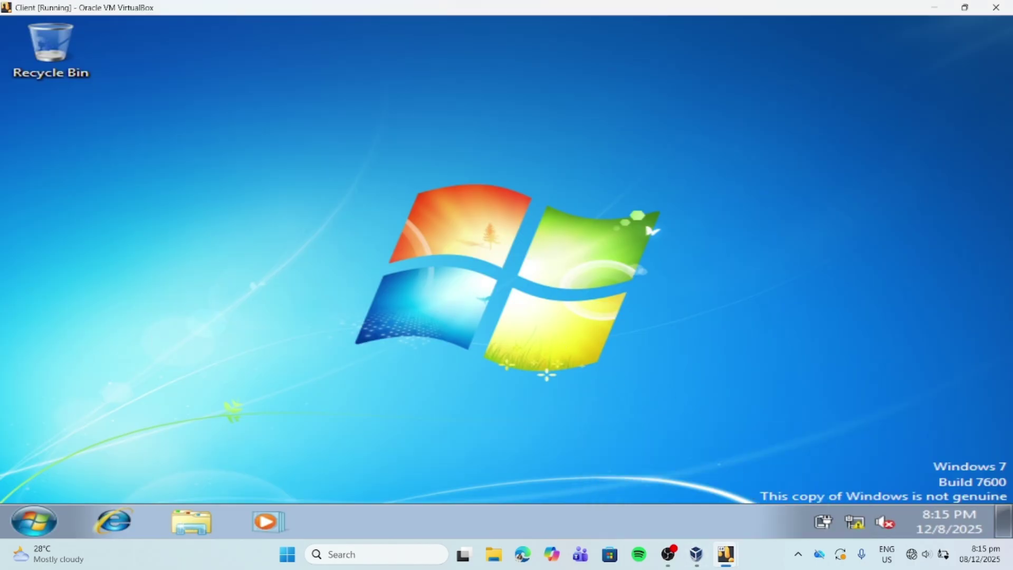
click(43, 522)
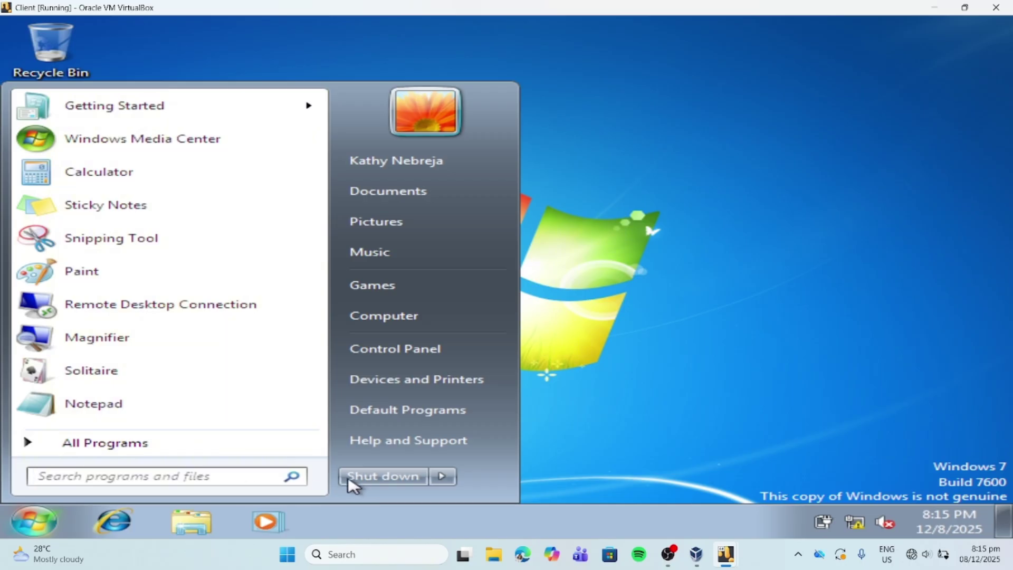
click(445, 480)
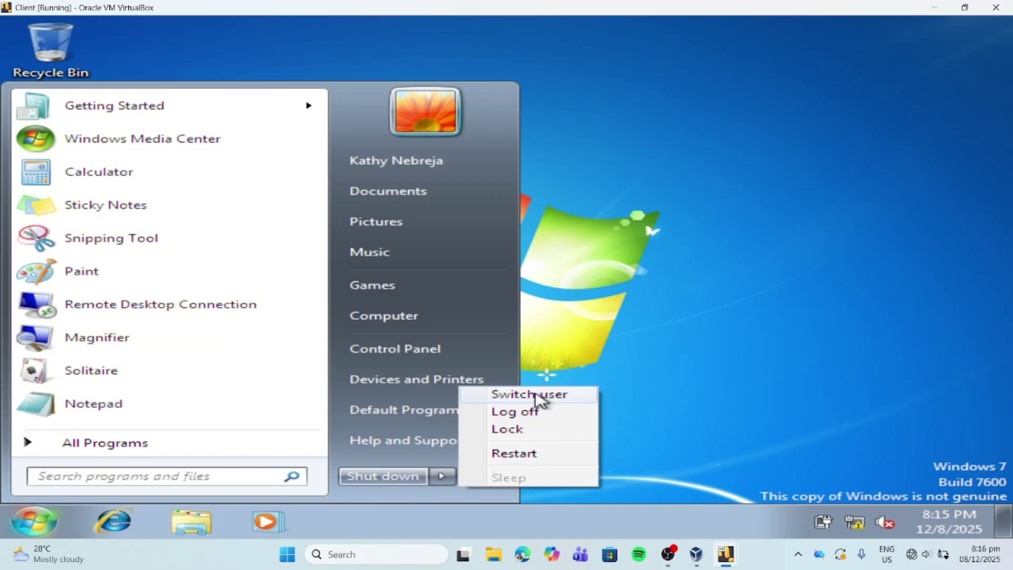
click(537, 396)
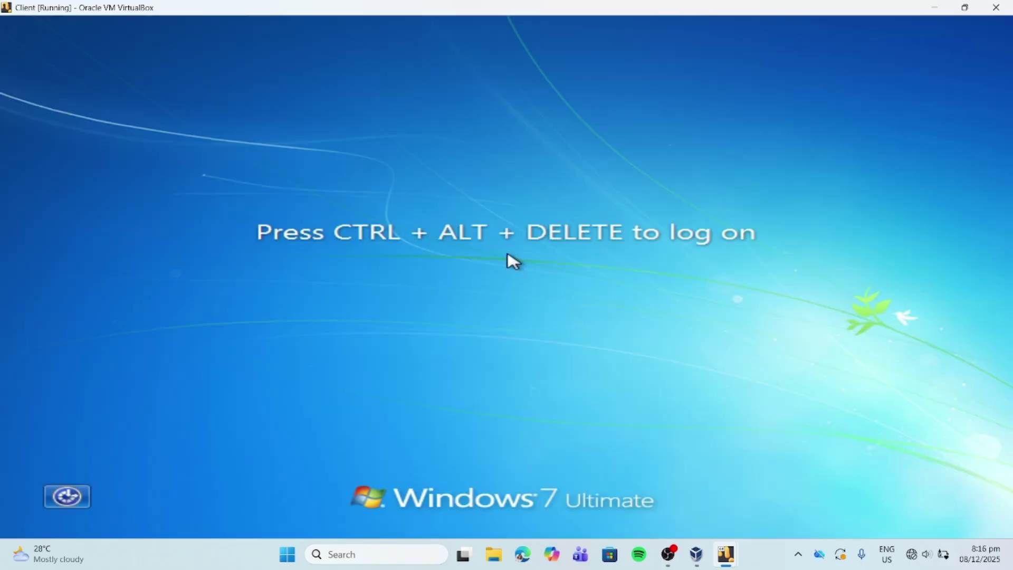
- Log on as Other User with the new domain user's credentials and dismiss Windows Activation
key(ctrl+alt+Delete)
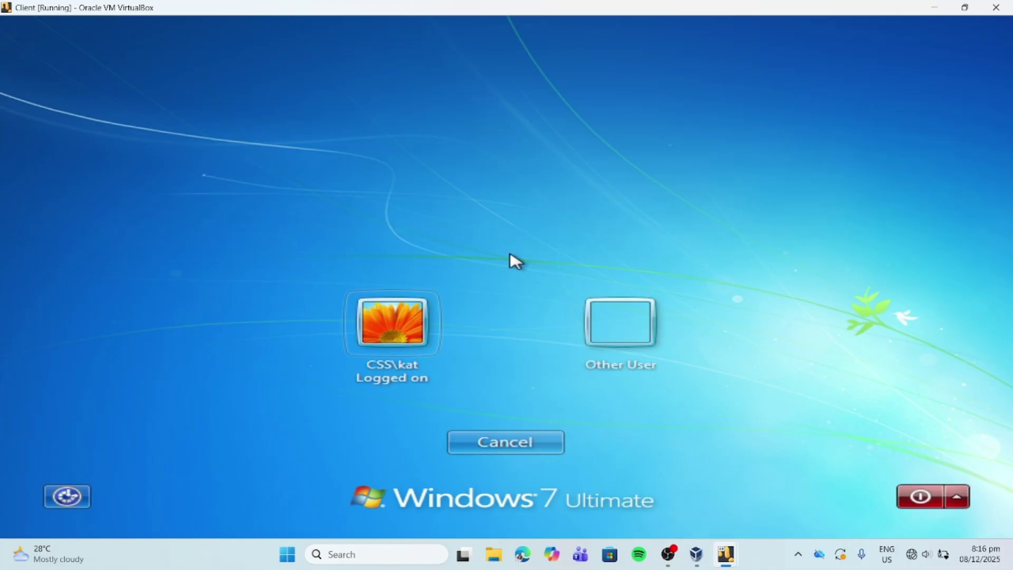
click(621, 318)
text(ren)
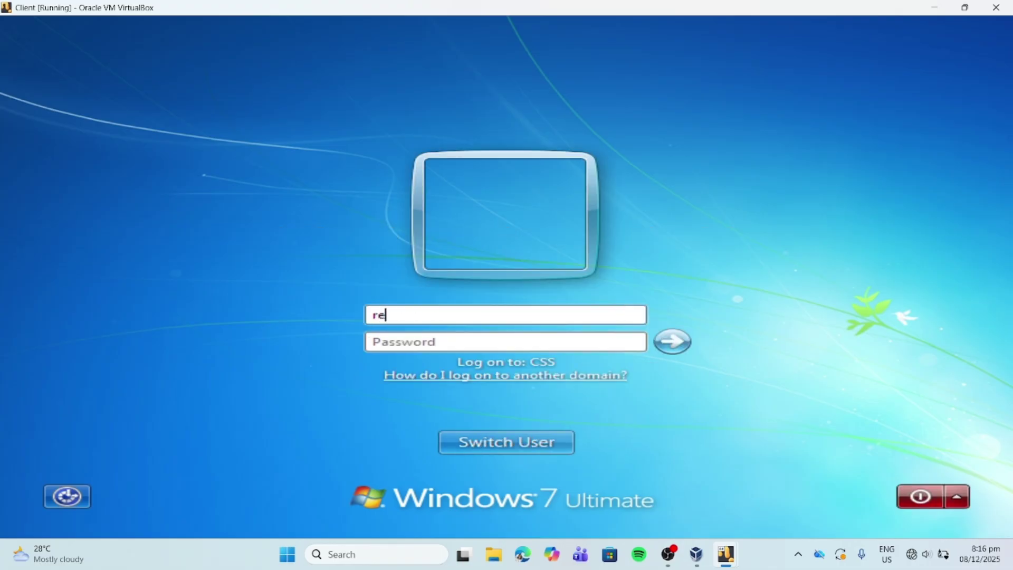
key(Tab)
text(********)
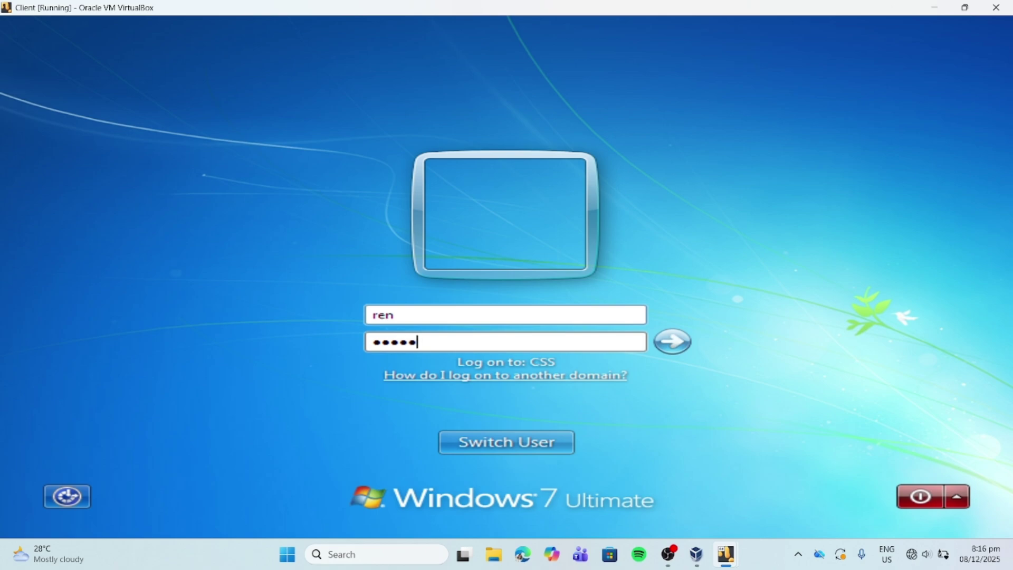
key(Return)
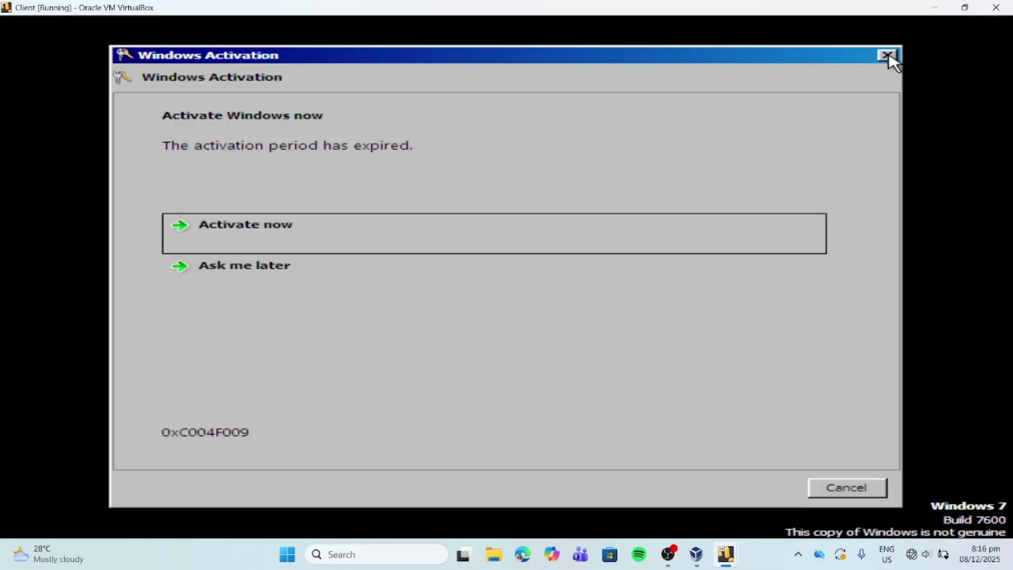
click(887, 55)
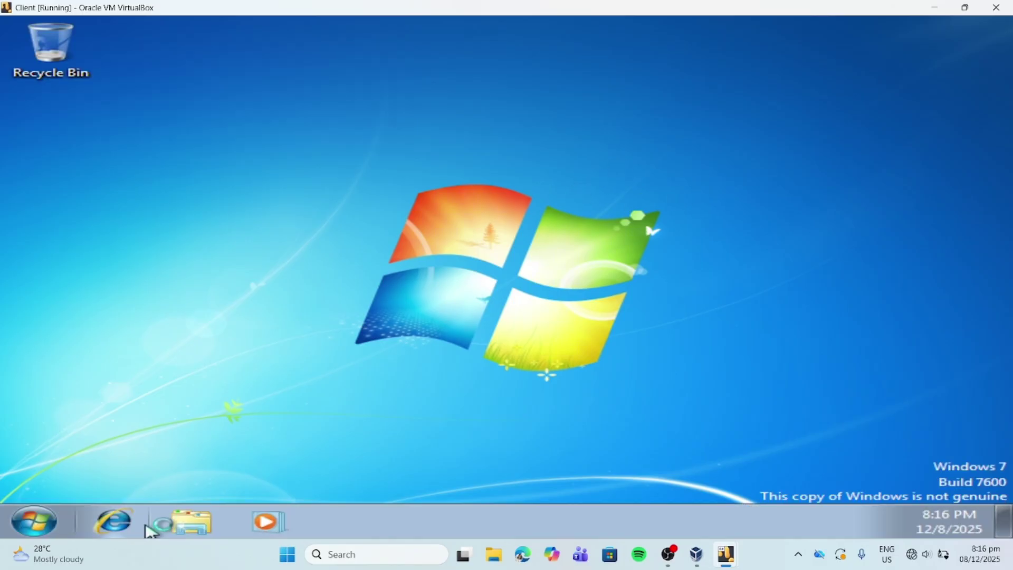
click(45, 517)
click(57, 506)
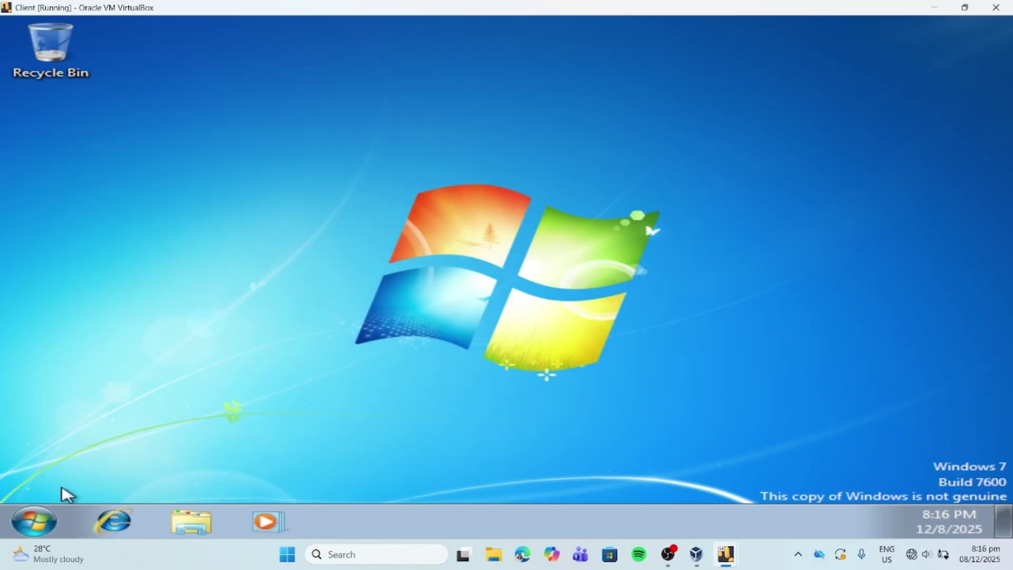
click(53, 509)
click(48, 479)
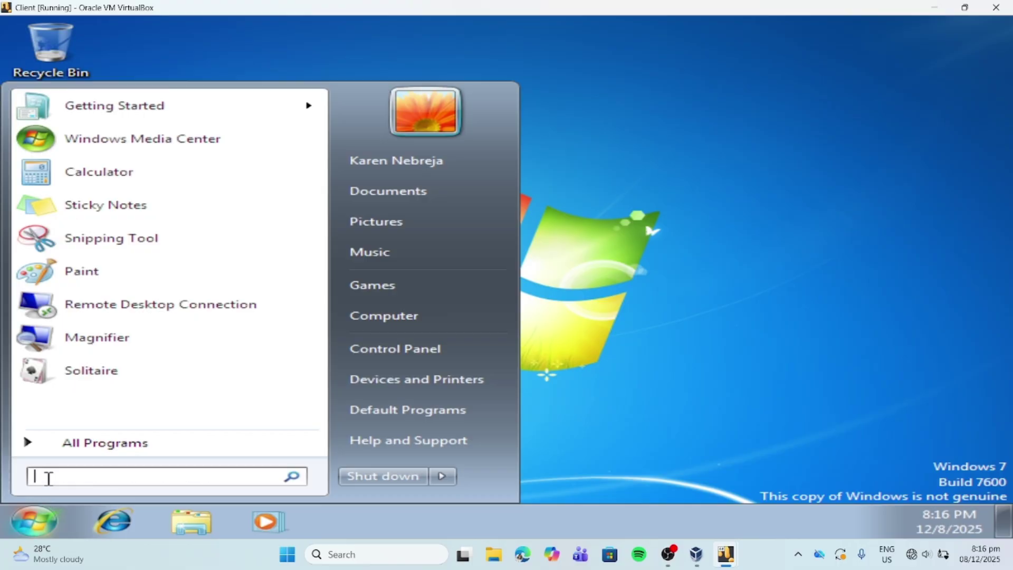
text(no)
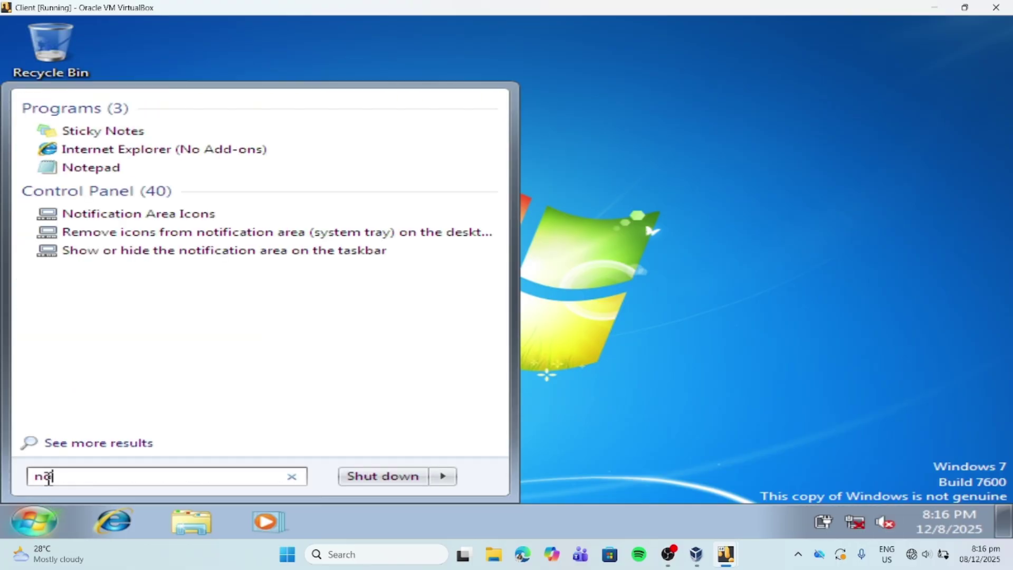
text(te)
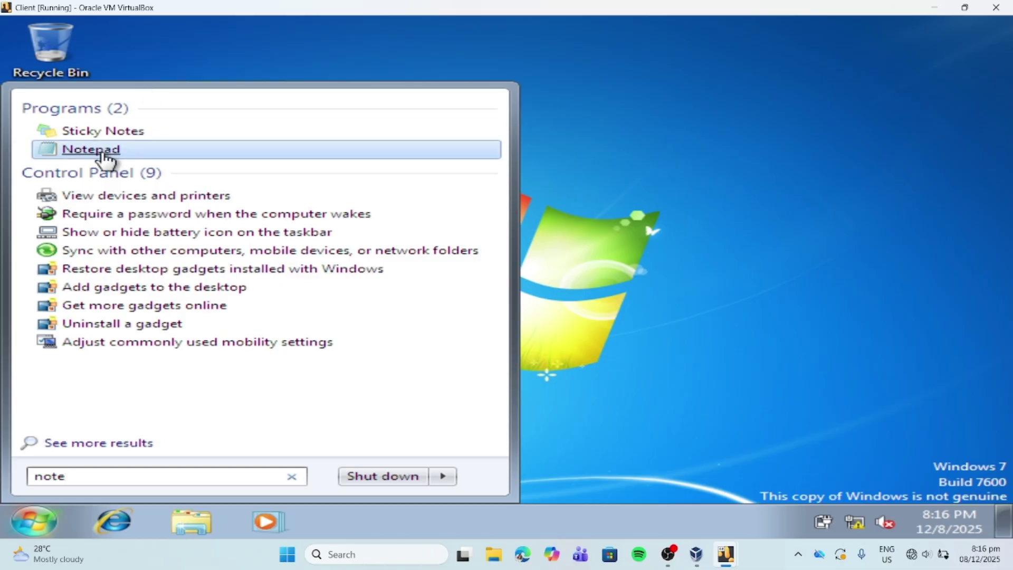
click(105, 154)
text(Hi)
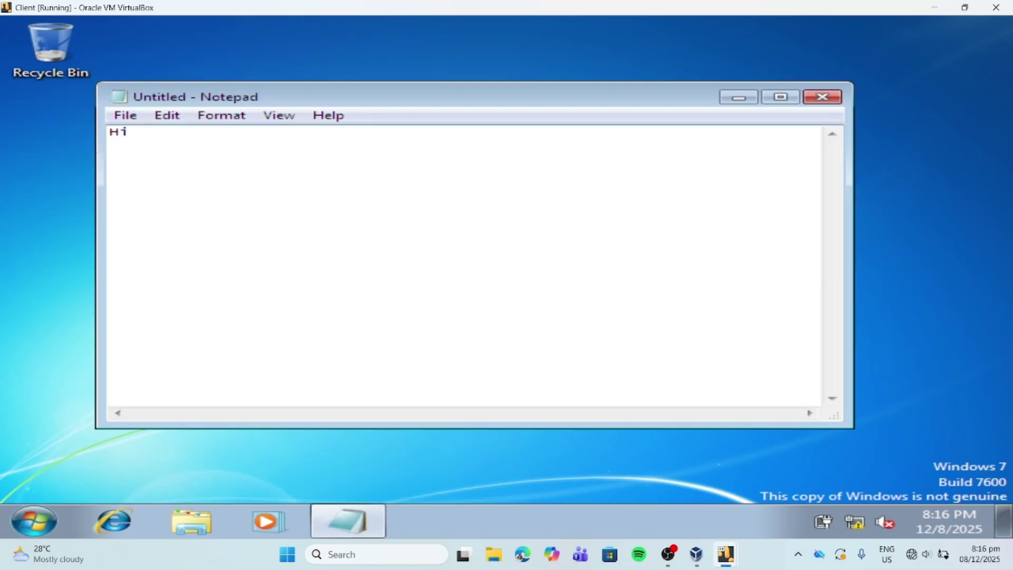
key(ctrl+p)
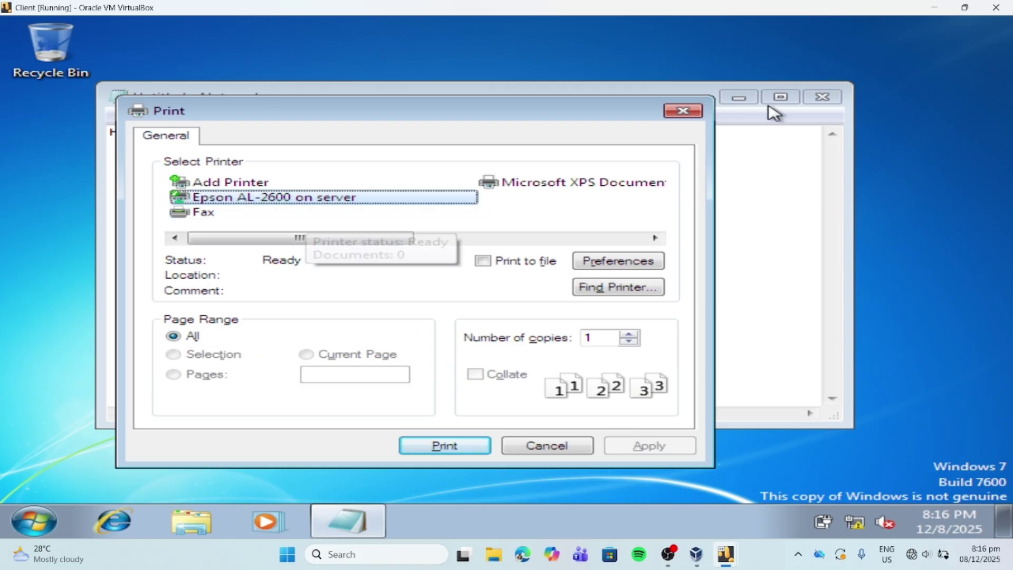
click(683, 110)
click(826, 98)
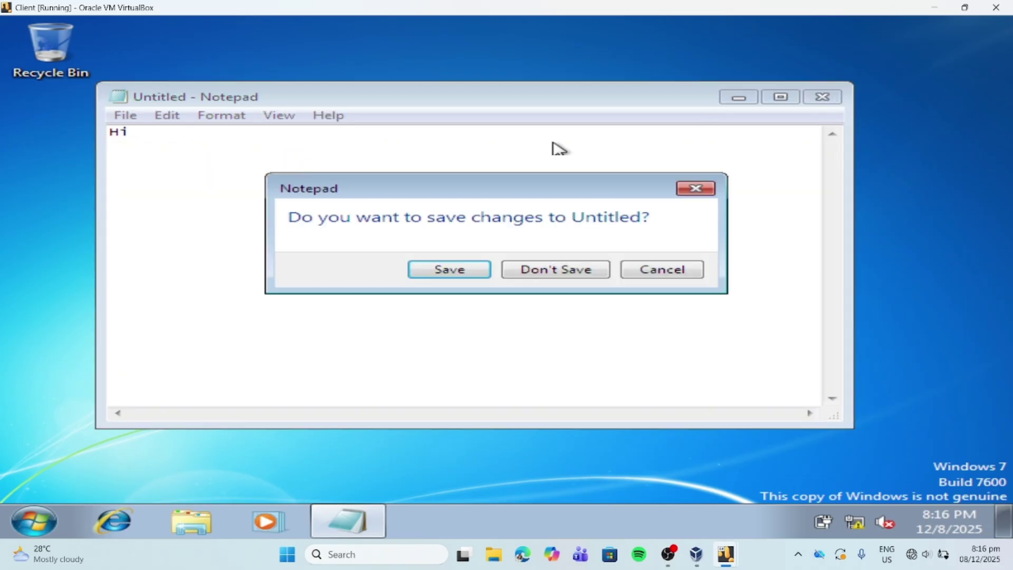
click(544, 274)
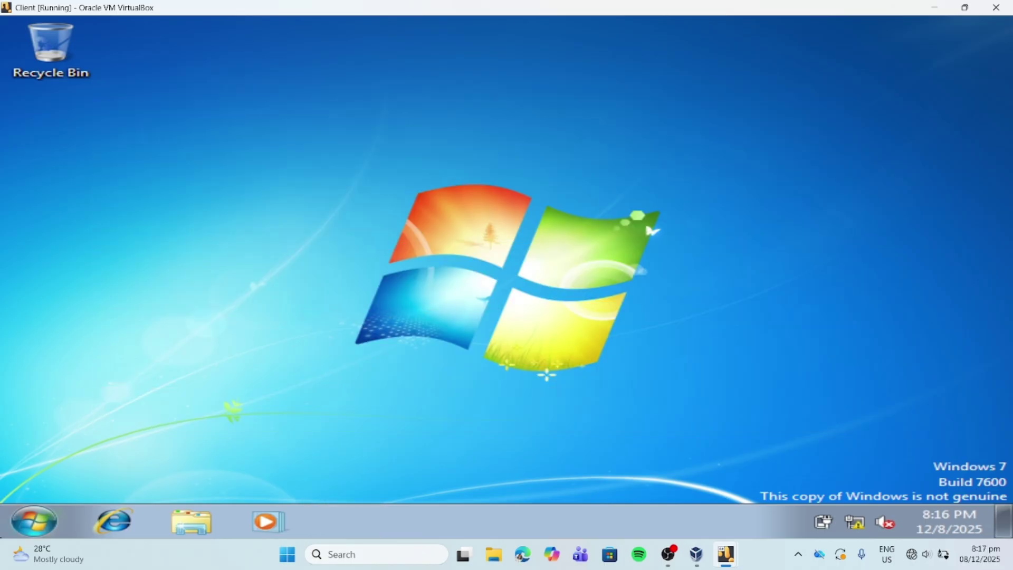
- Switch user and log on as another CSS domain user, dismissing Windows Activation
click(20, 534)
click(434, 482)
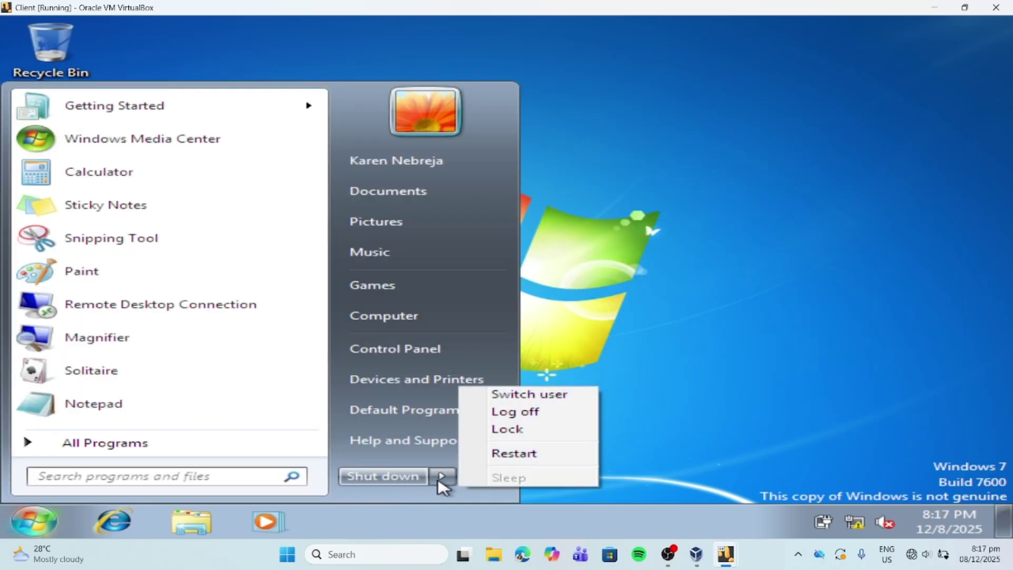
click(510, 395)
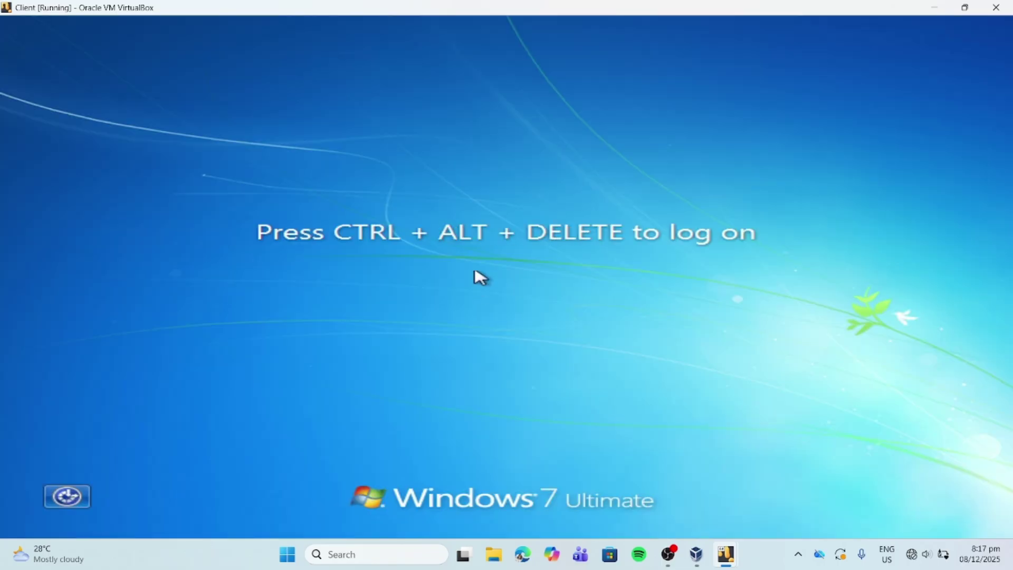
key(ctrl+alt+Delete)
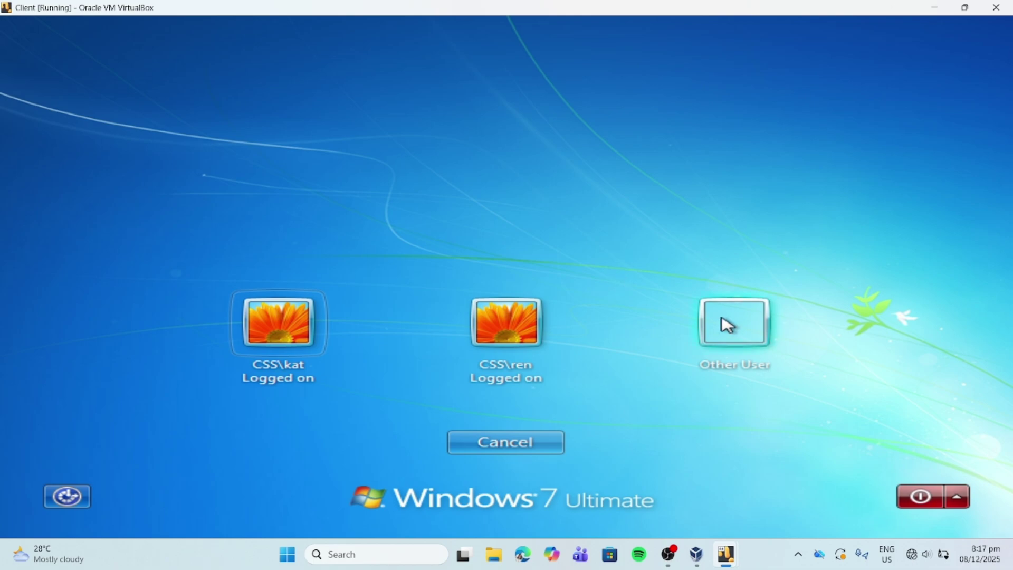
click(718, 319)
text(vin)
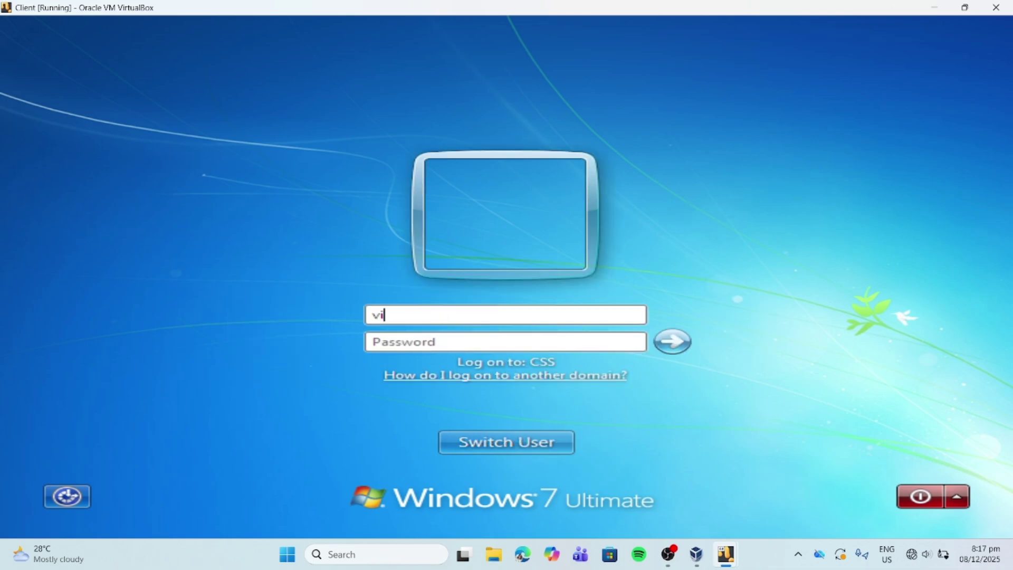
key(Tab)
text(•••••••)
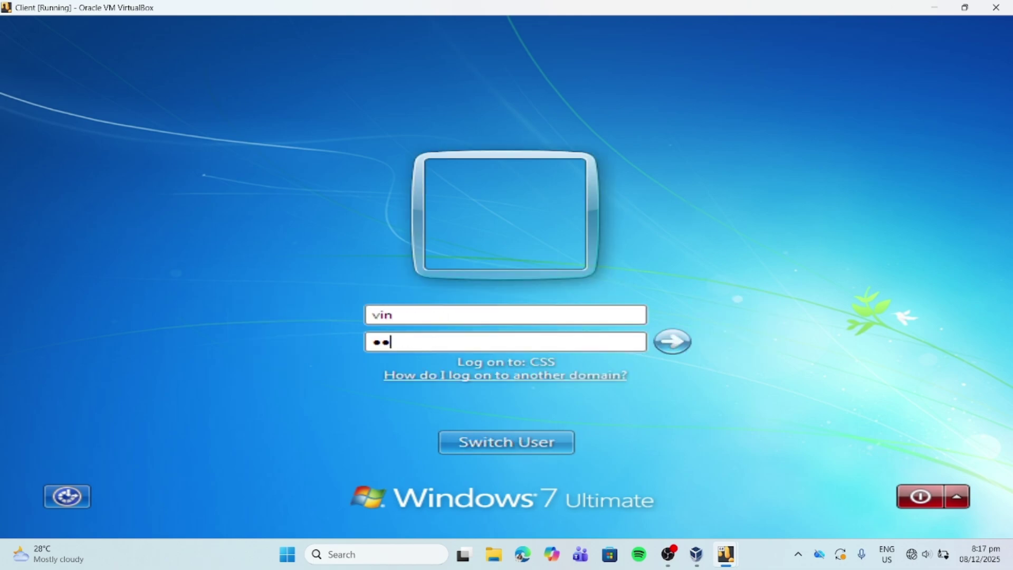
text(•)
key(Return)
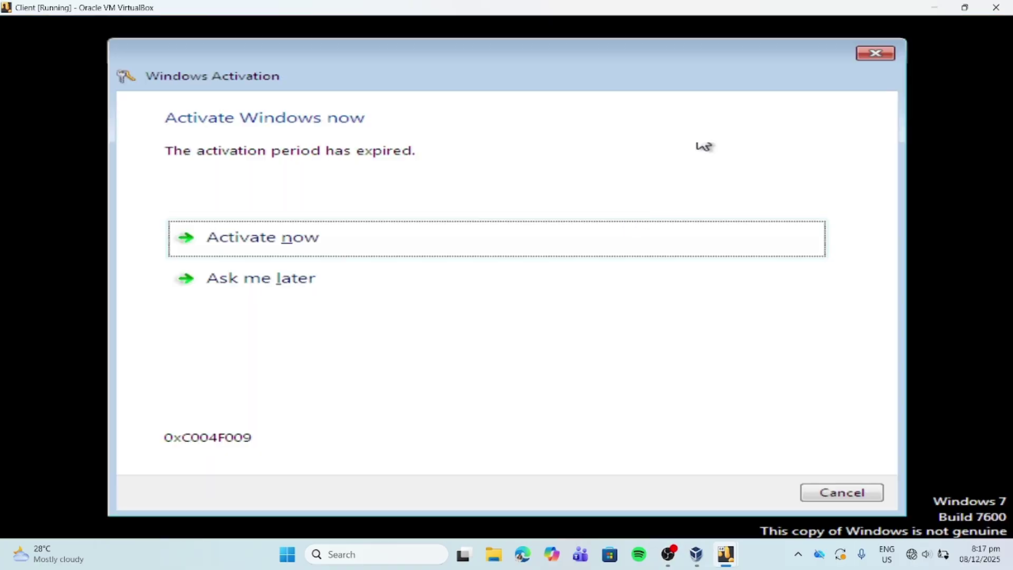
click(873, 53)
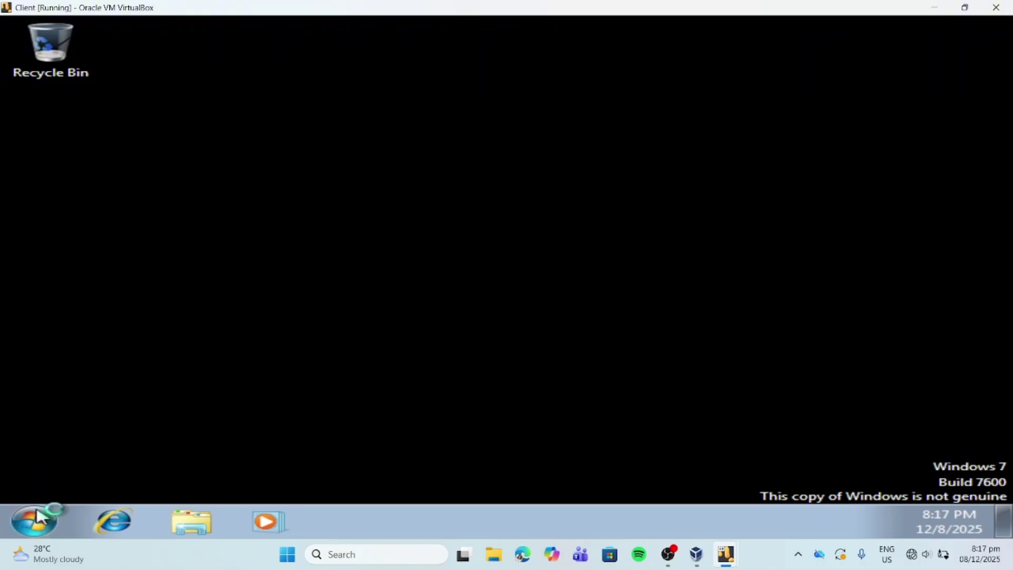
- Launch Notepad, type 'Hello', and bring up the Print dialog with Ctrl+P
click(38, 517)
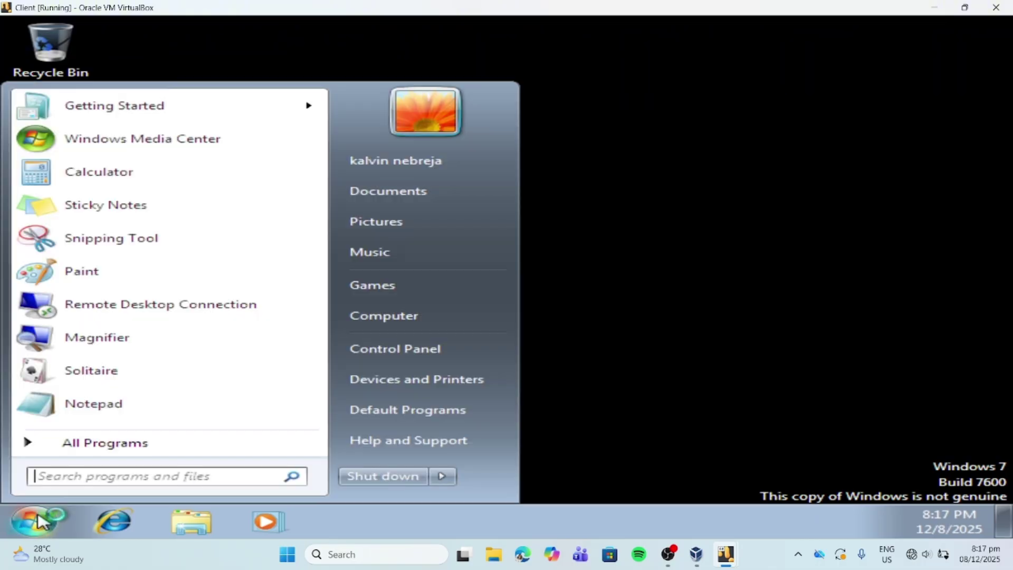
click(92, 404)
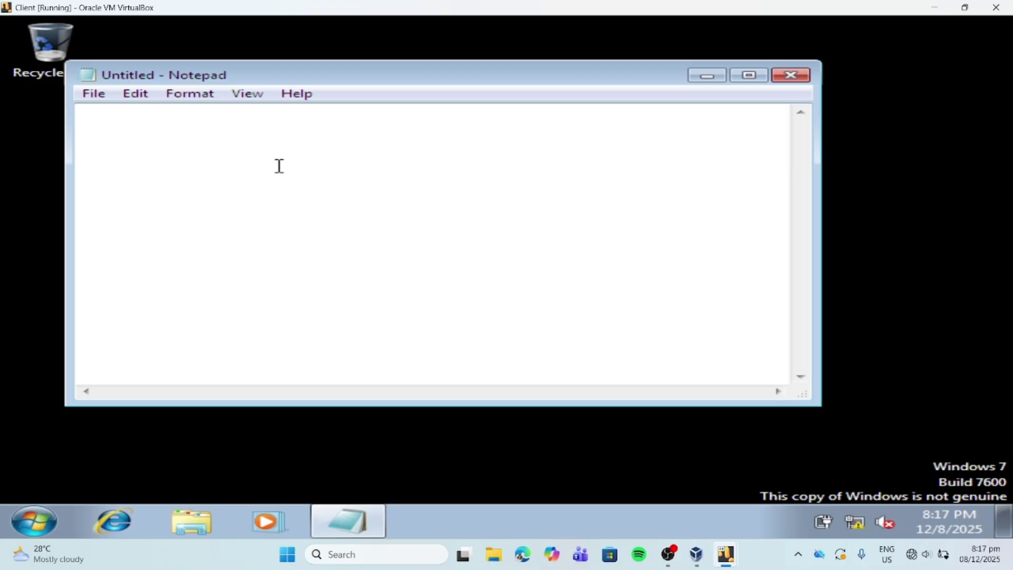
text(Hello)
key(ctrl+p)
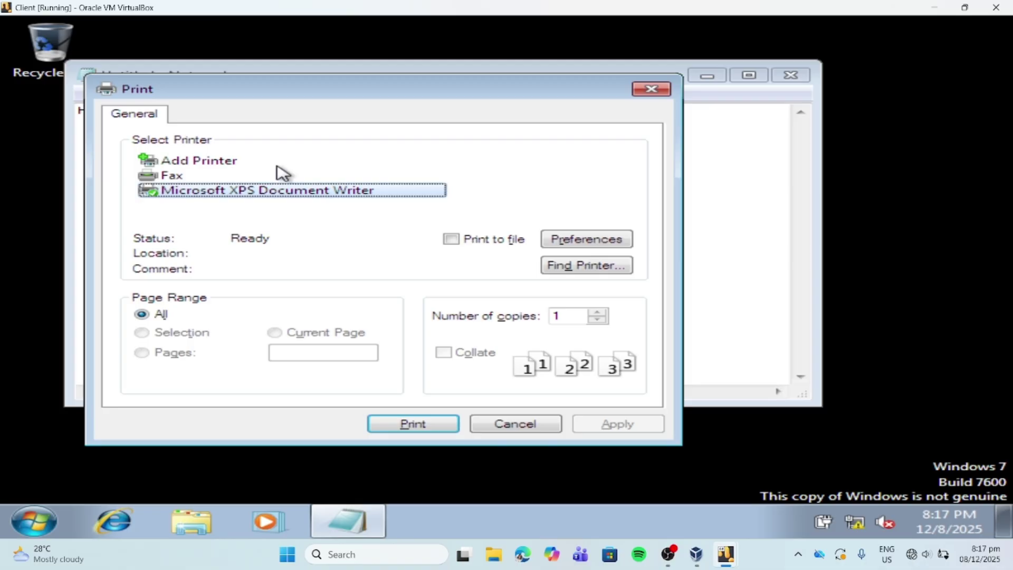